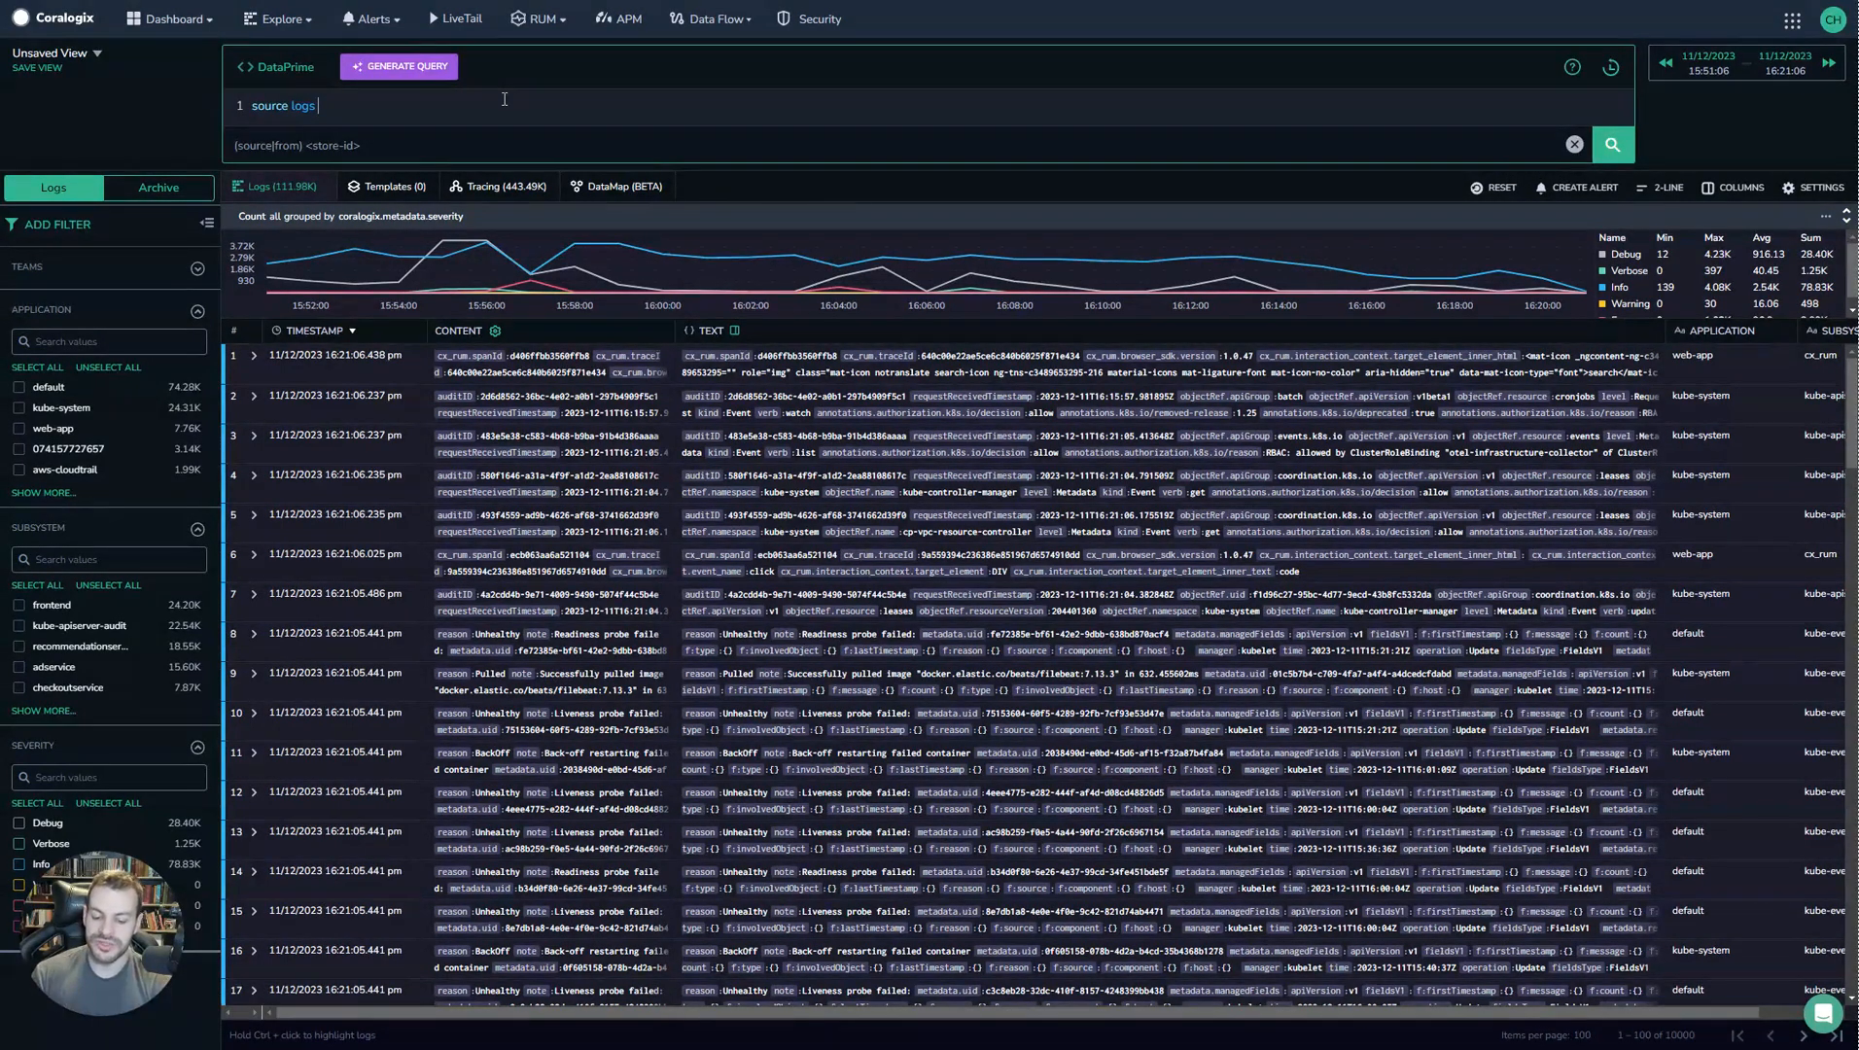
Write a DataPrime query on source logs filtering $d.awsRegion == 'eu-west-1' and run it.
{"action": "type", "text": "|"}
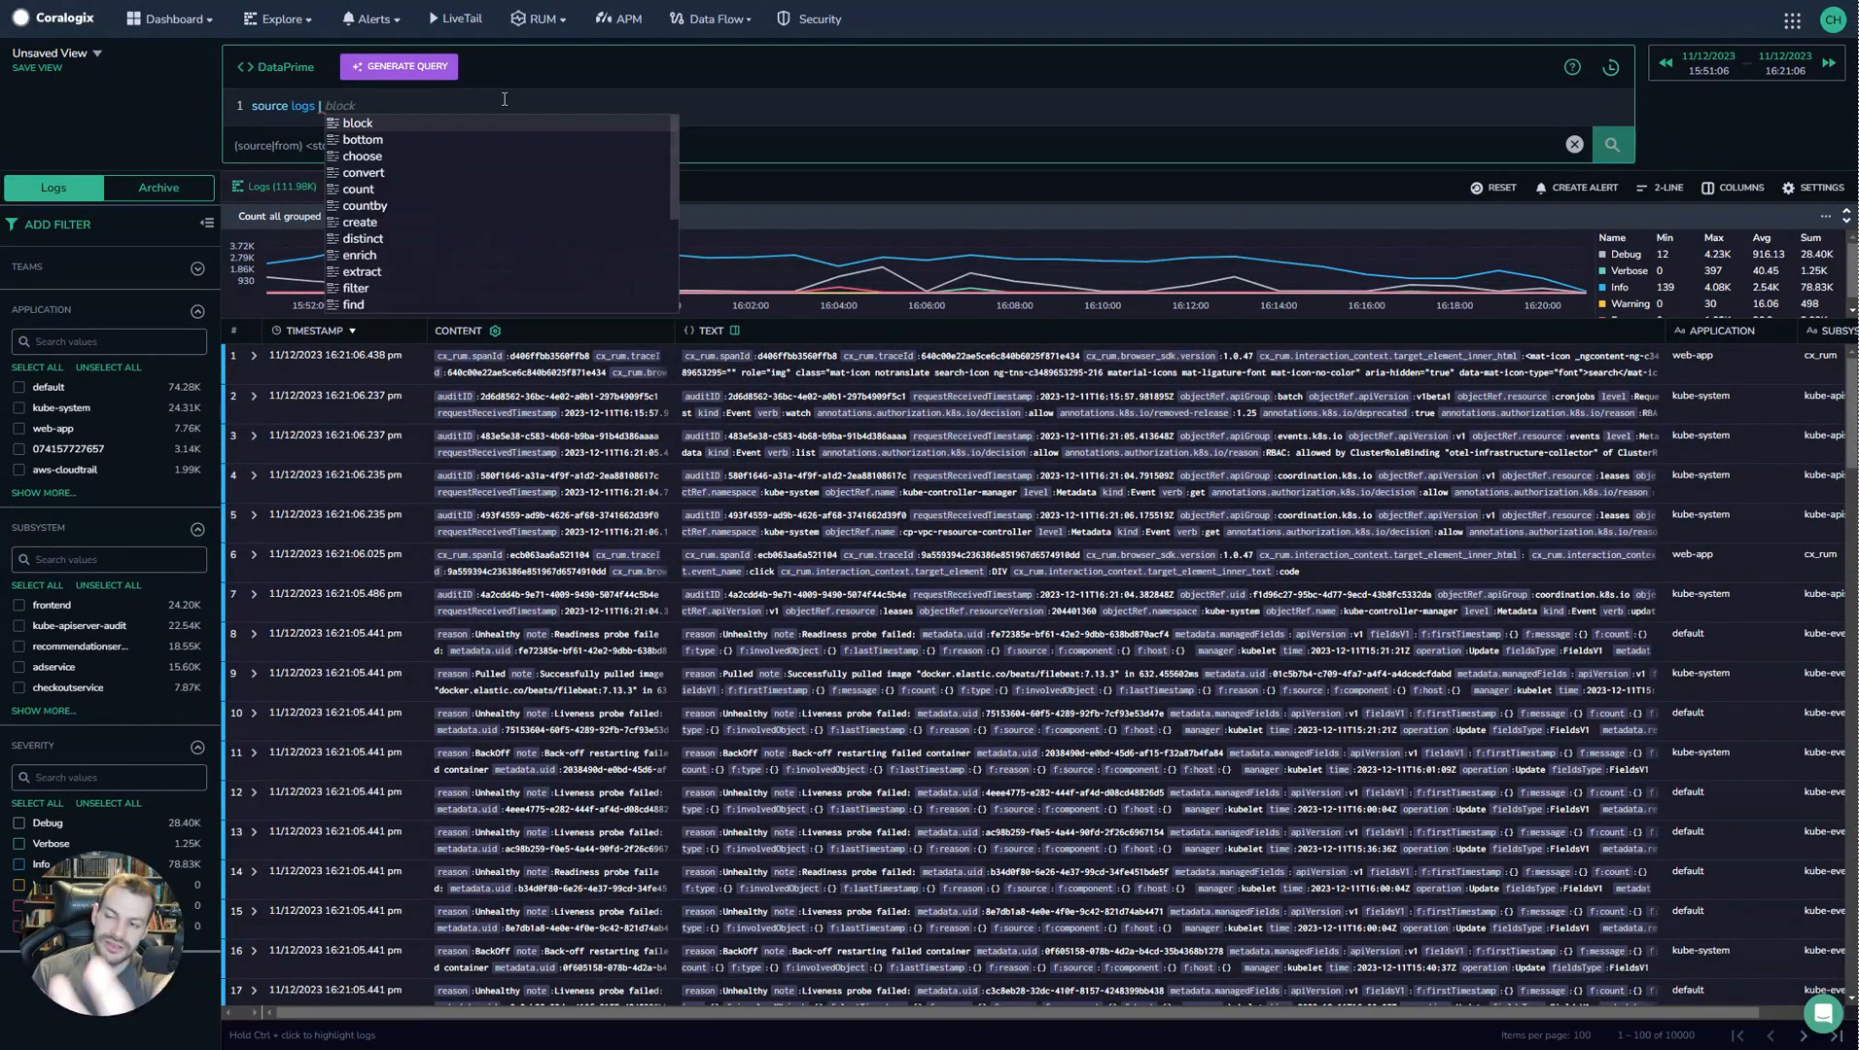
{"action": "type", "text": " filte"}
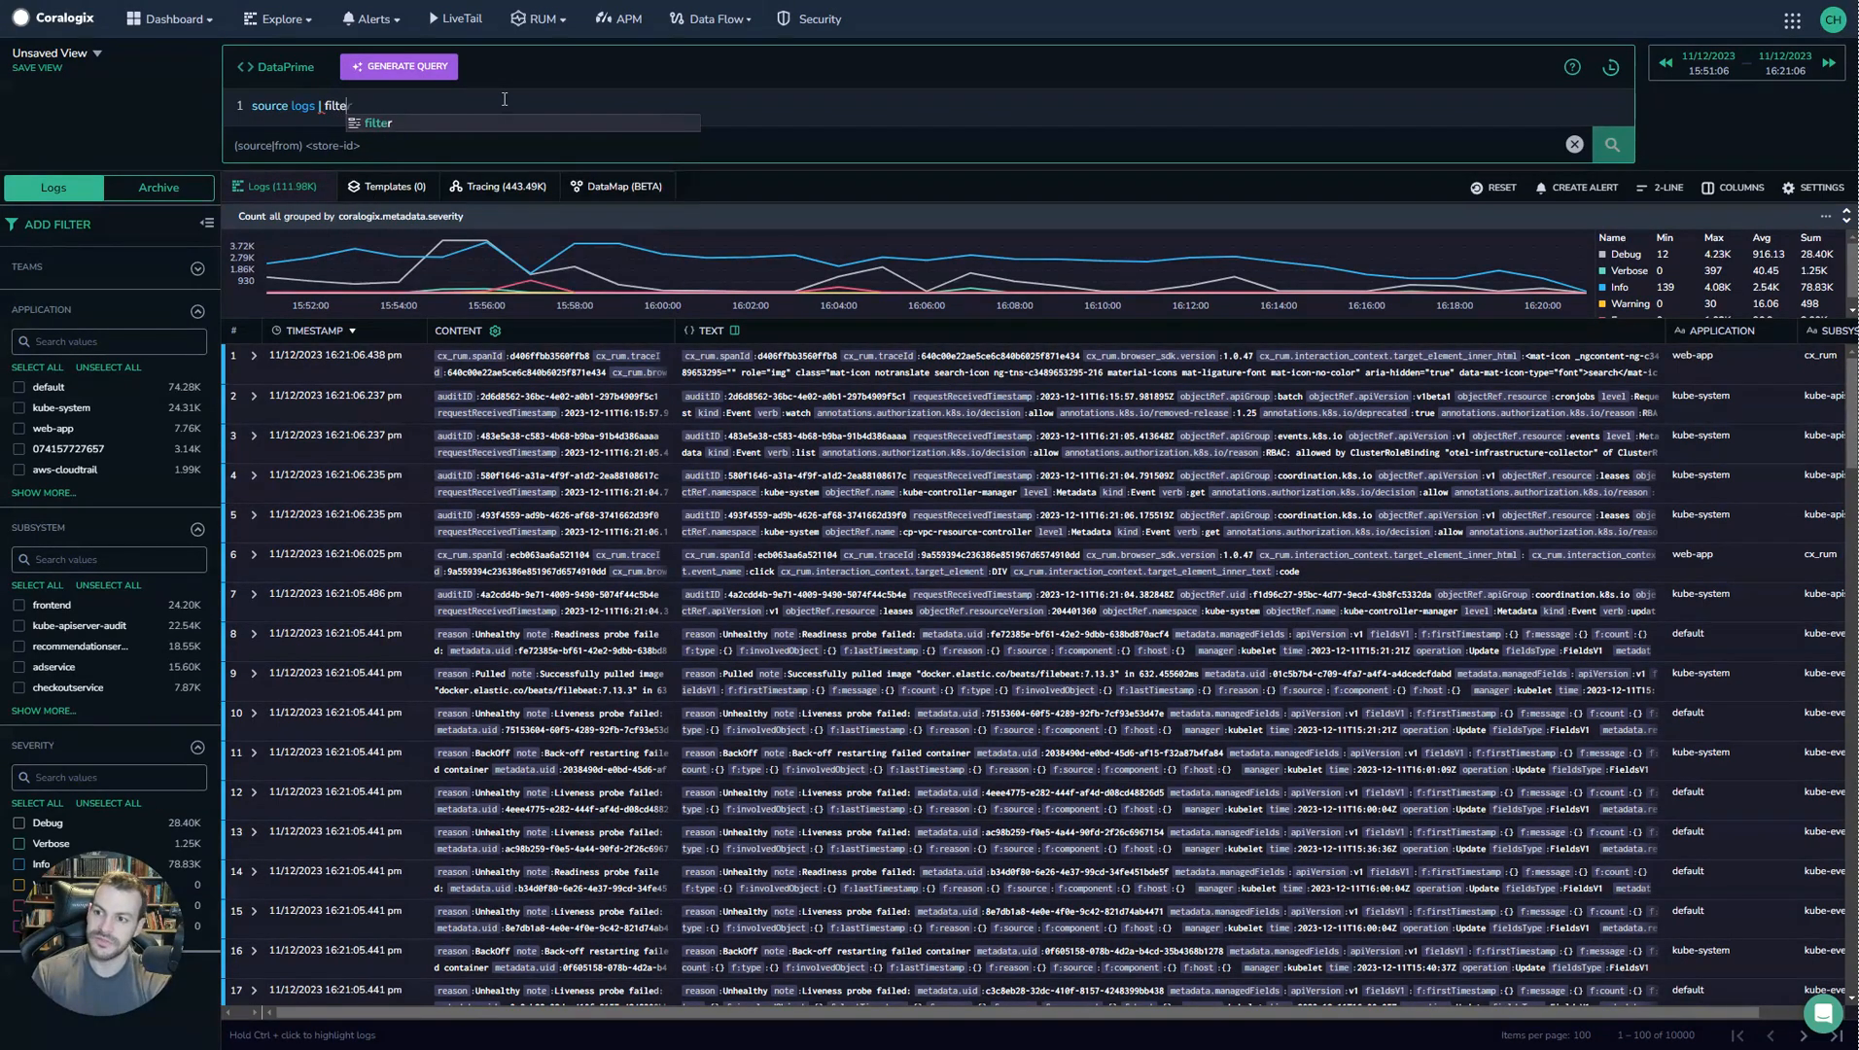
{"action": "type", "text": "r $d.aws"}
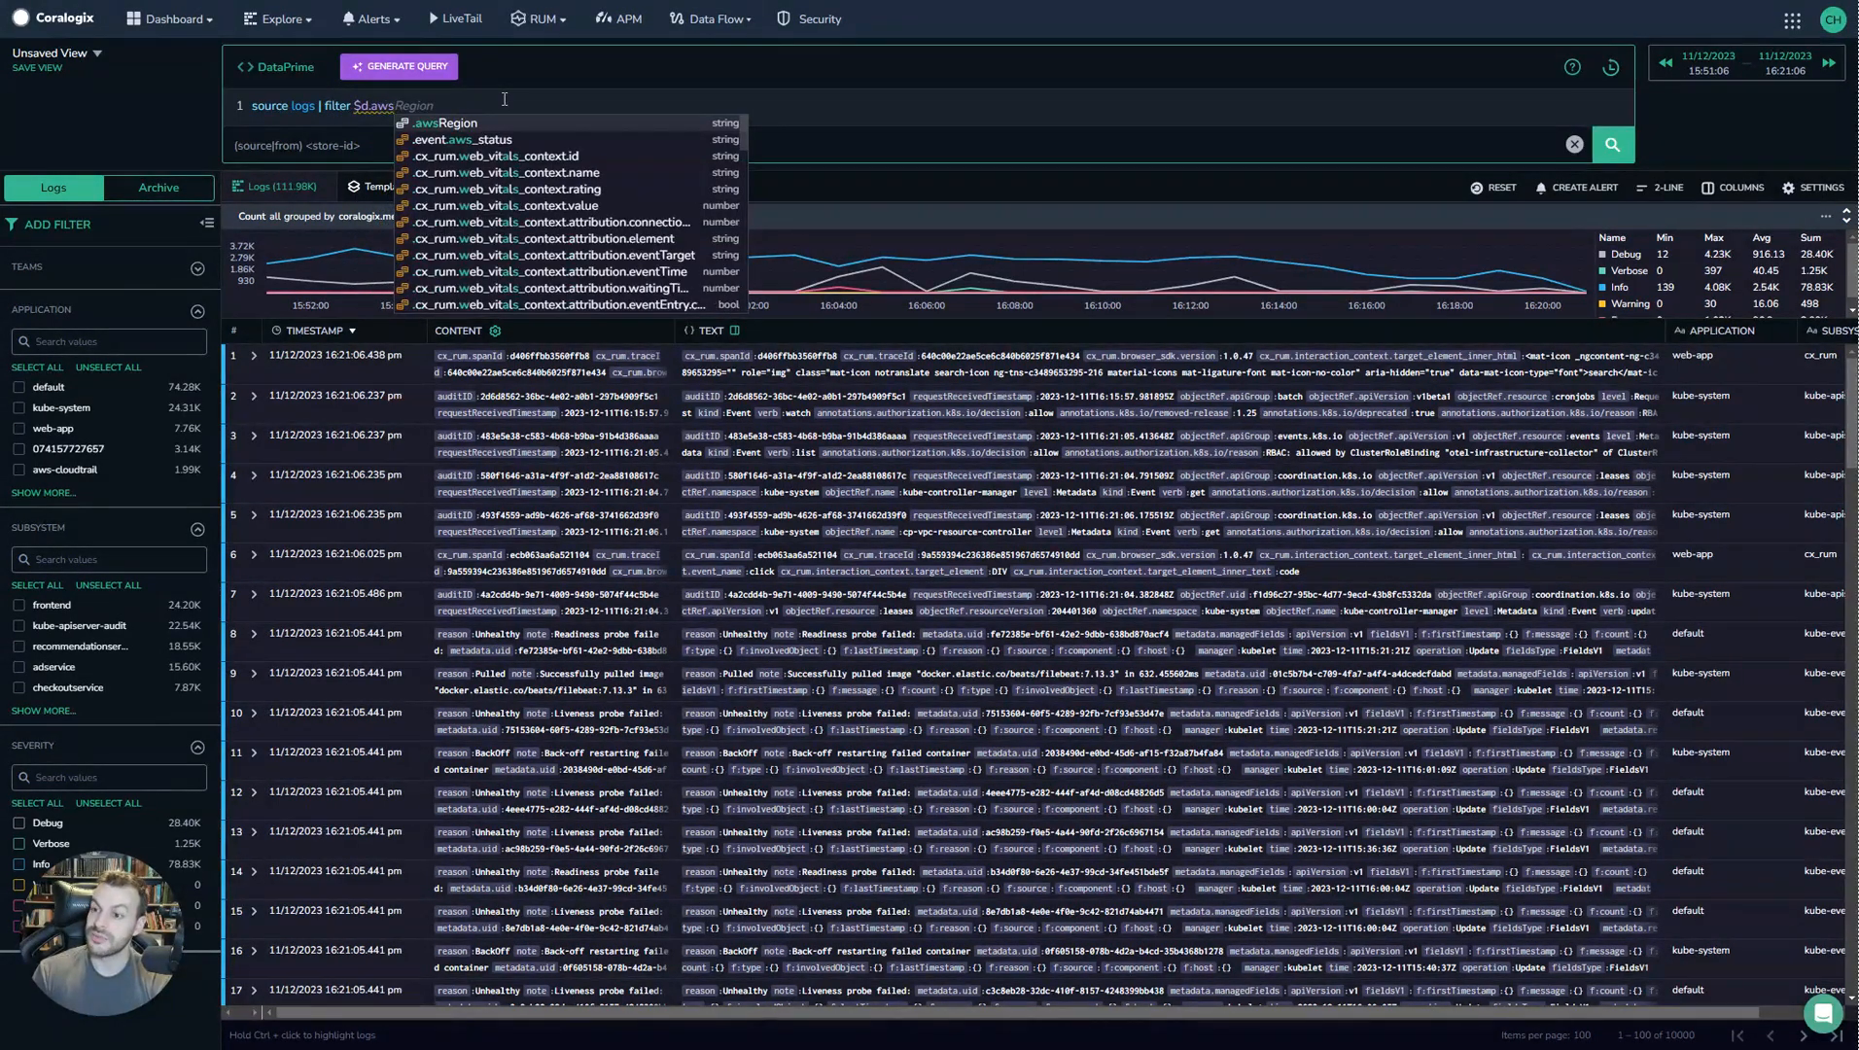
{"action": "key", "text": "Tab"}
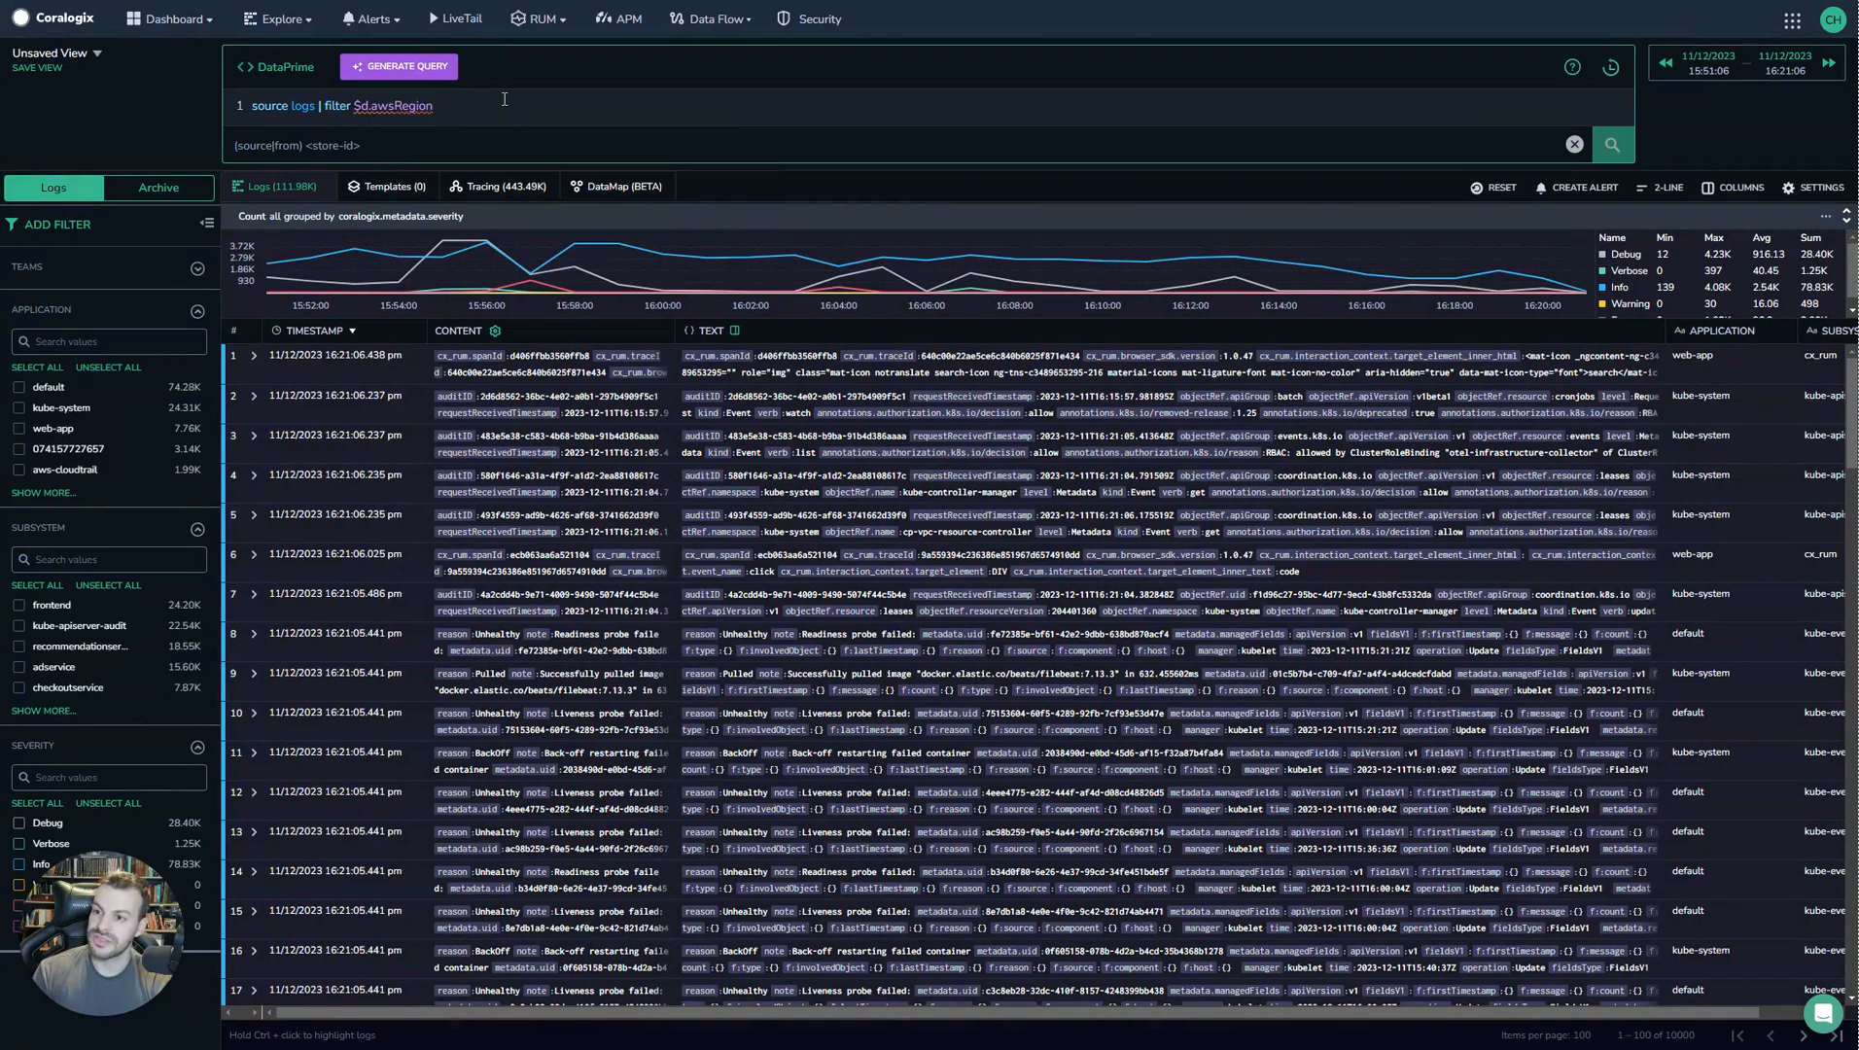
{"action": "type", "text": "=="}
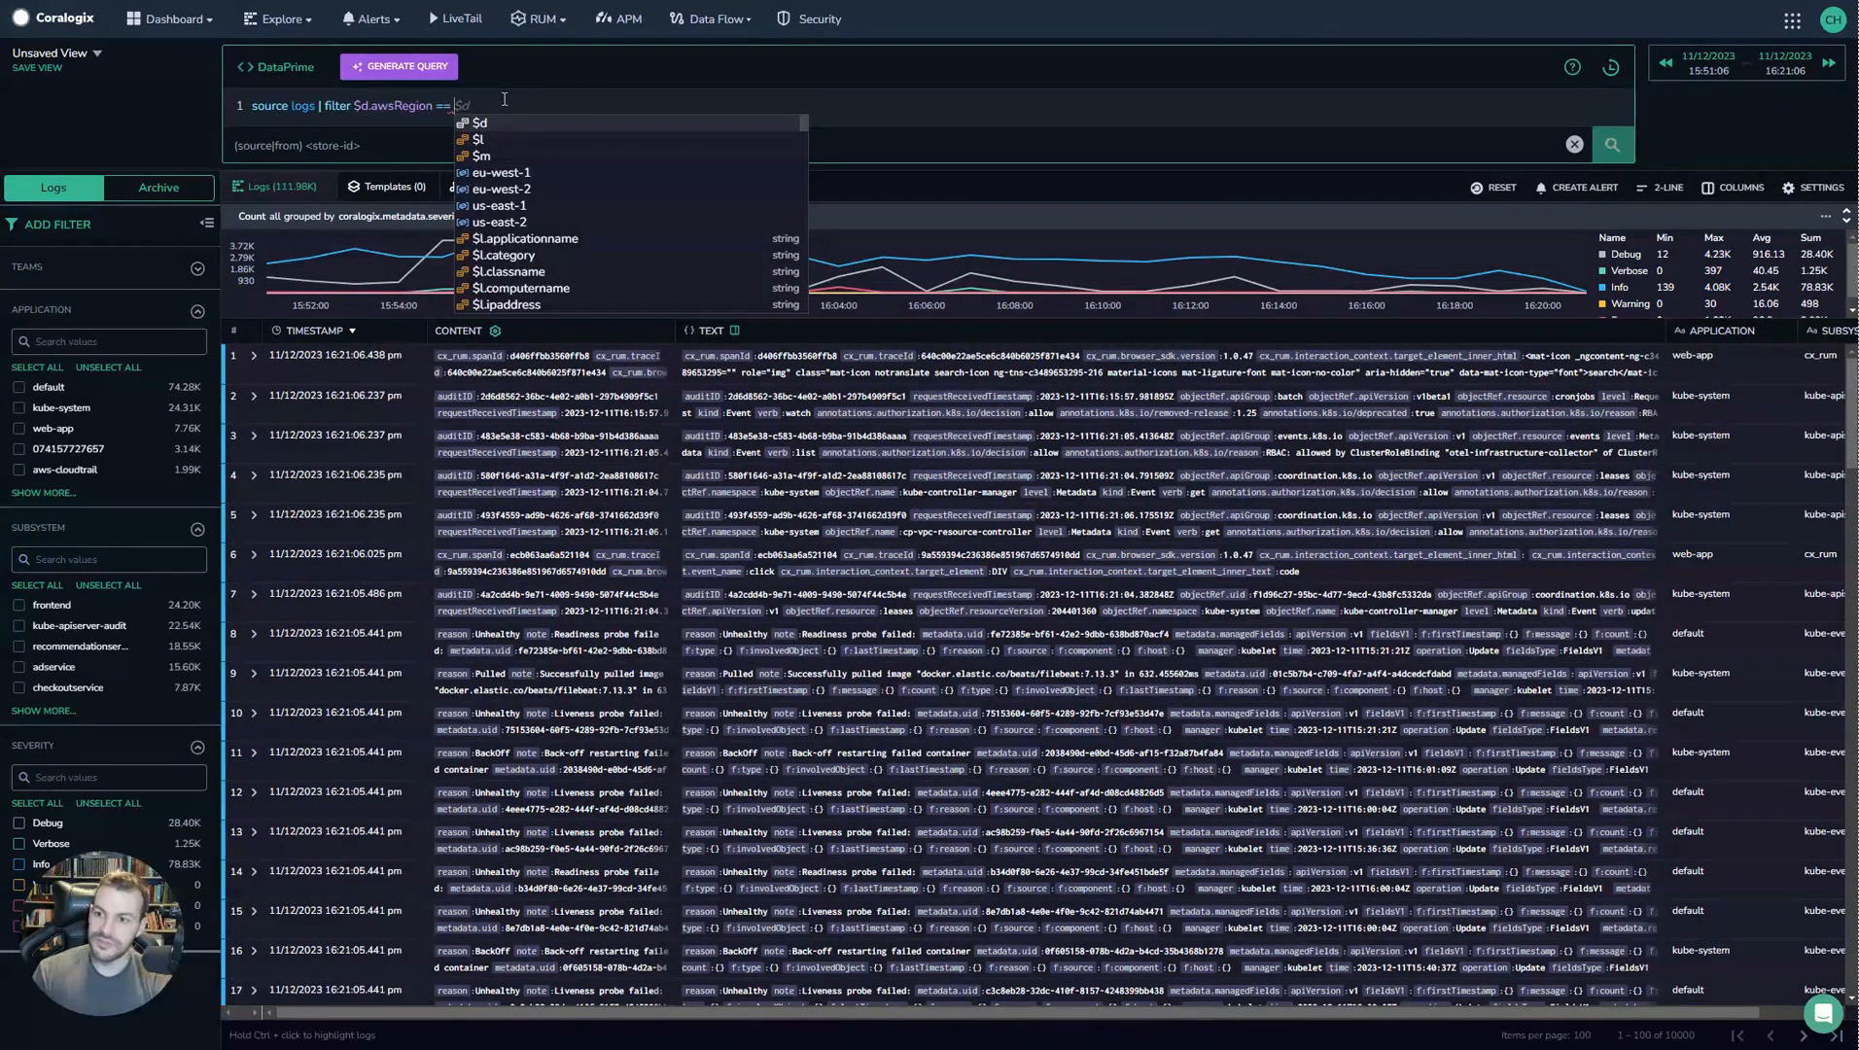
{"action": "key", "text": "Down"}
{"action": "key", "text": "Down"}
{"action": "key", "text": "Down"}
{"action": "key", "text": "Tab"}
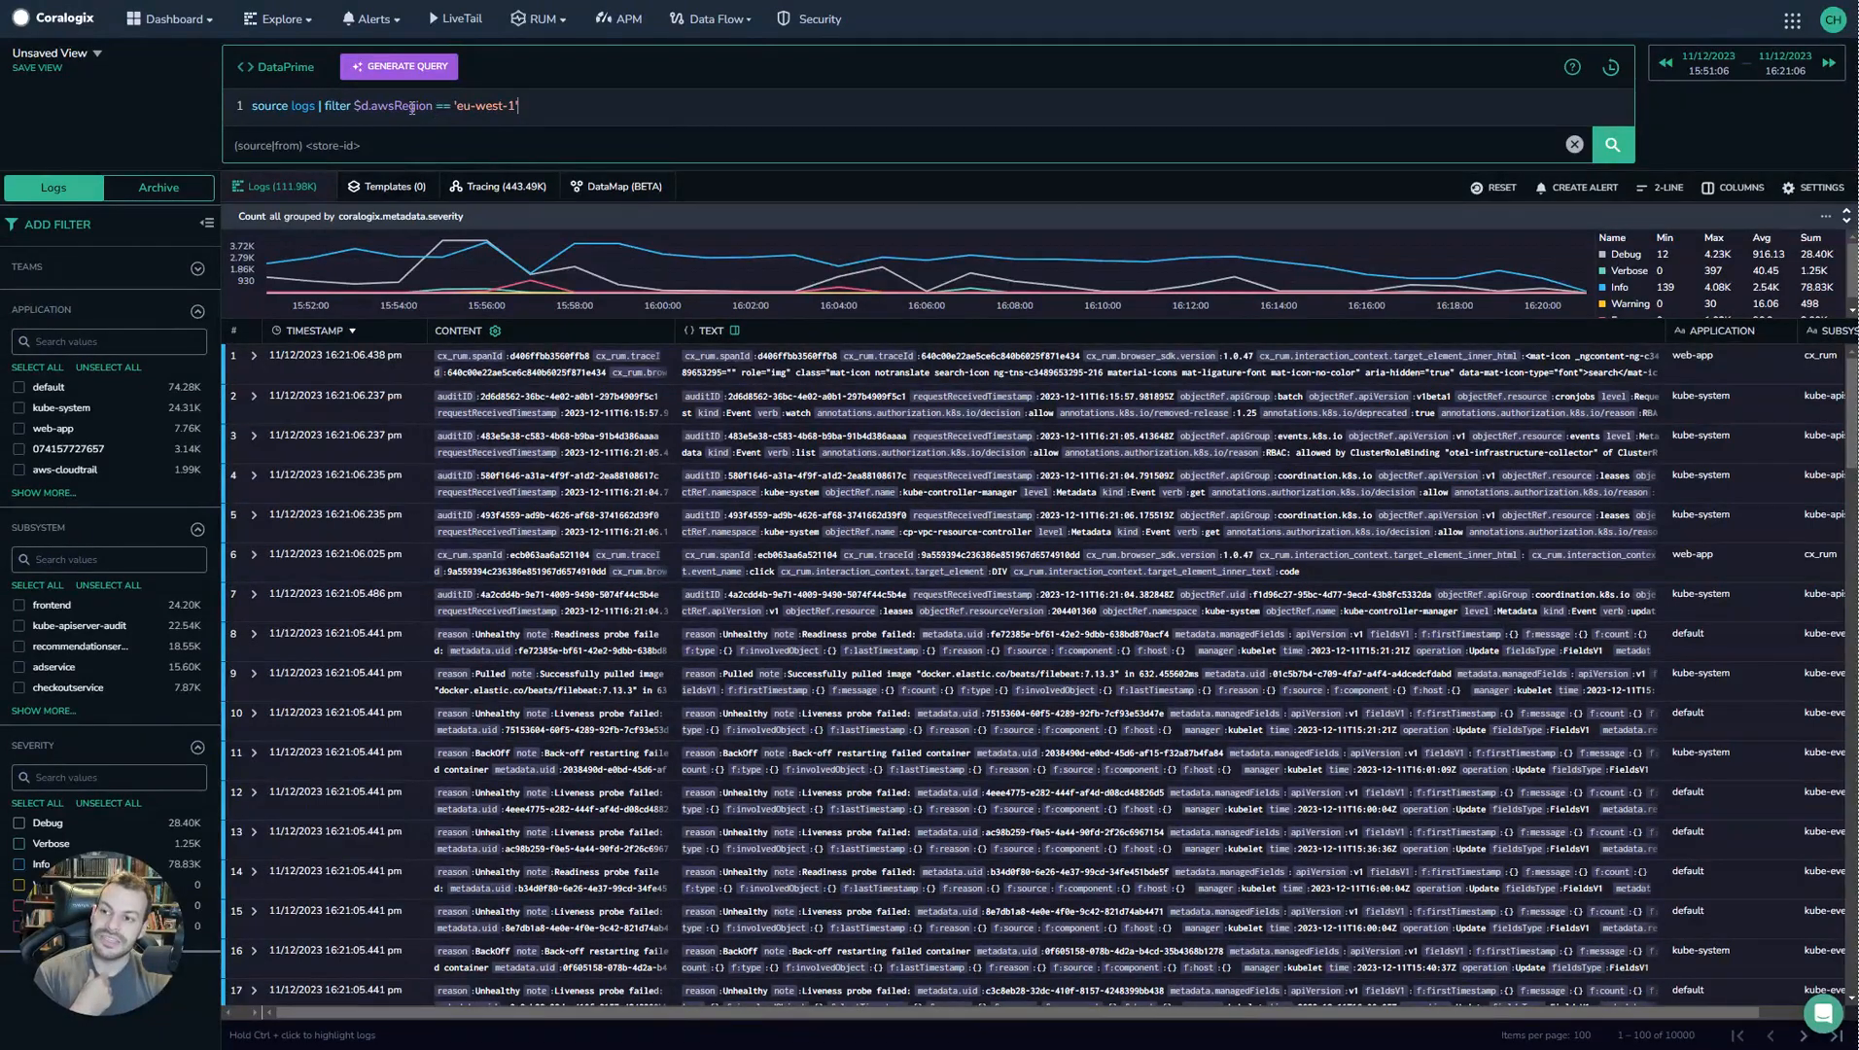
{"action": "key", "text": "Return"}
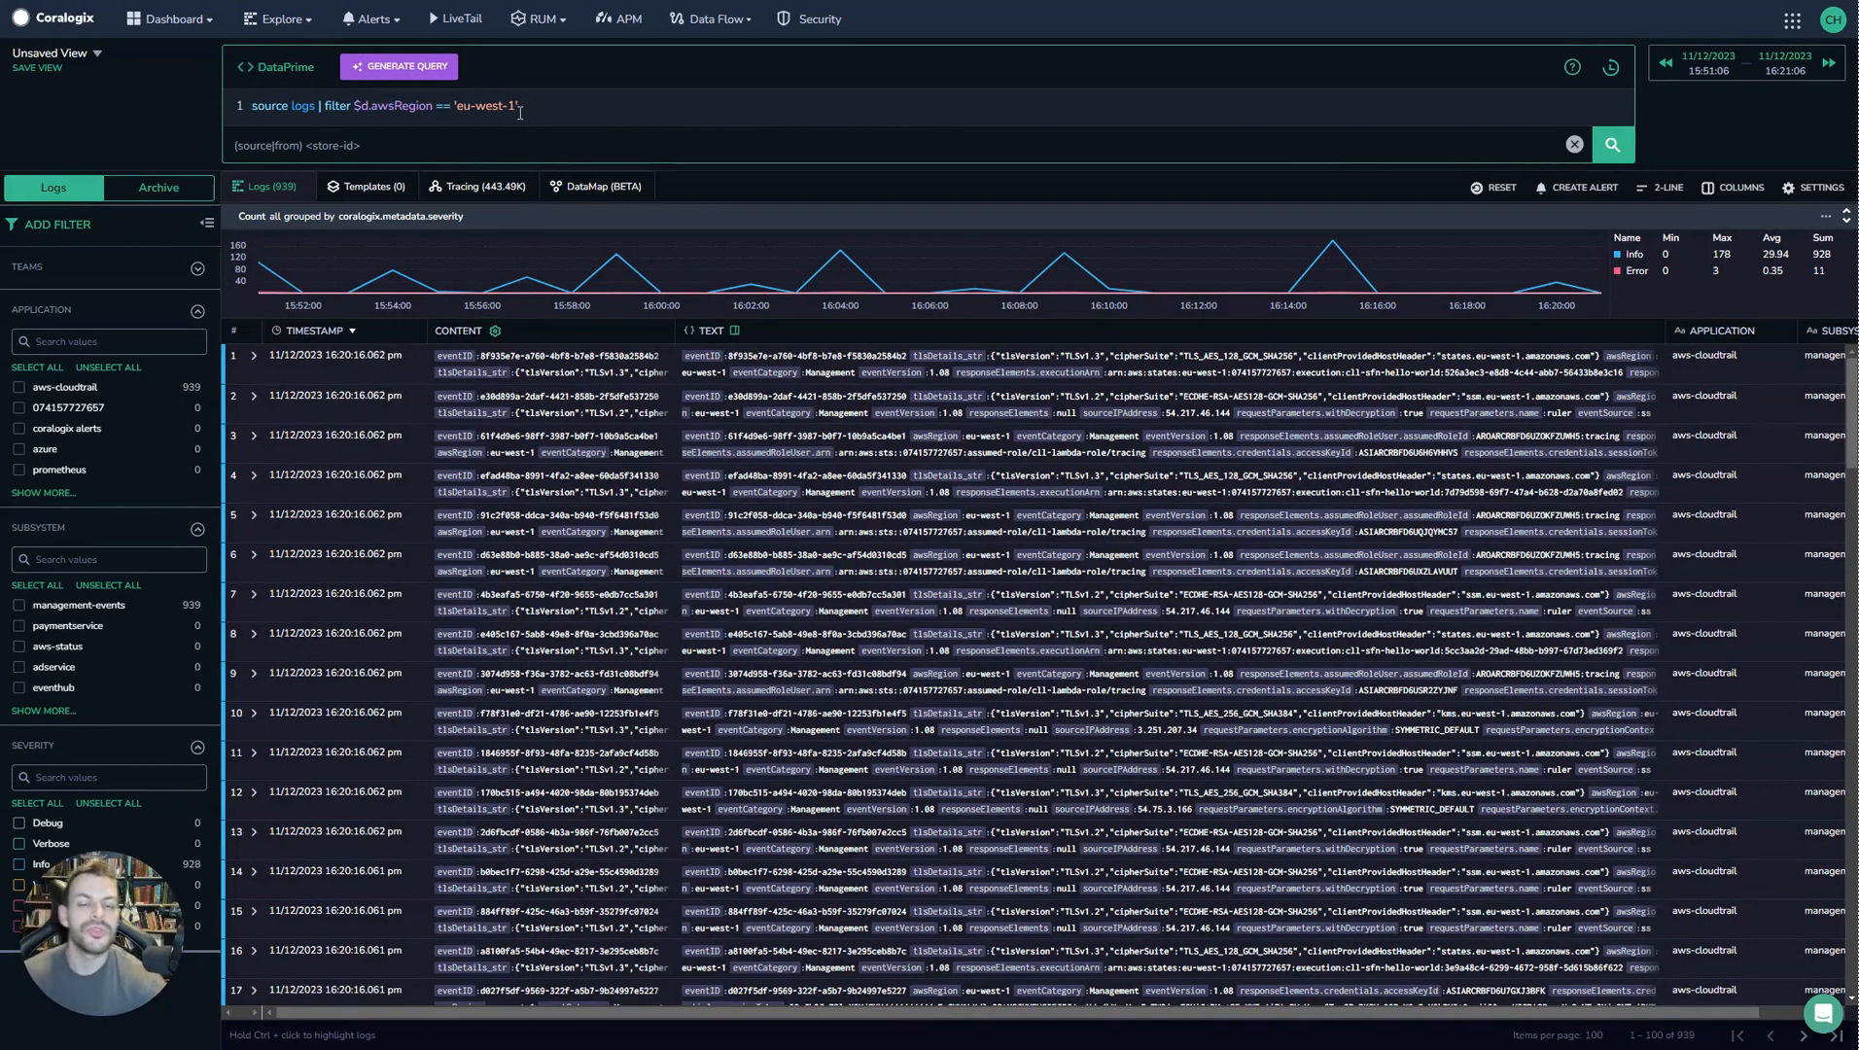
Change the comparison operator to =~ and rerun the query.
{"action": "left_click", "coordinate": [440, 105]}
{"action": "type", "text": "~"}
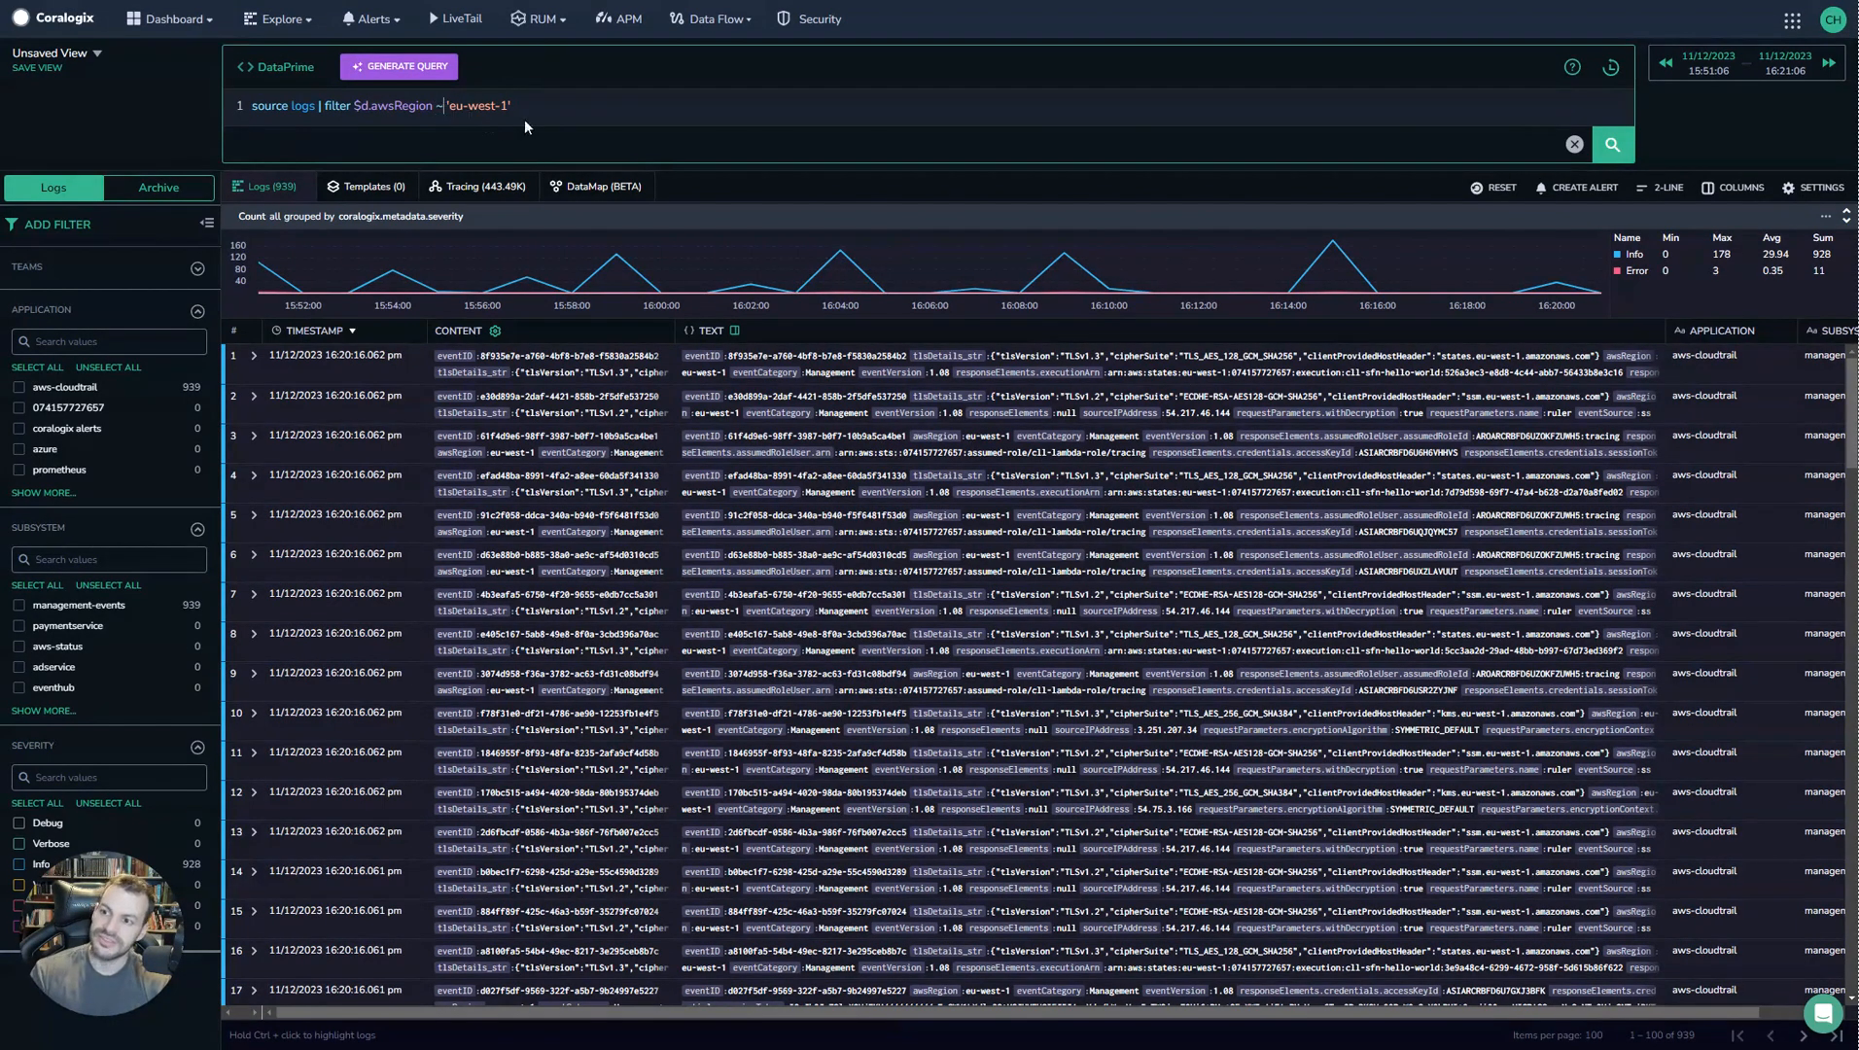
{"action": "left_click", "coordinate": [1612, 144]}
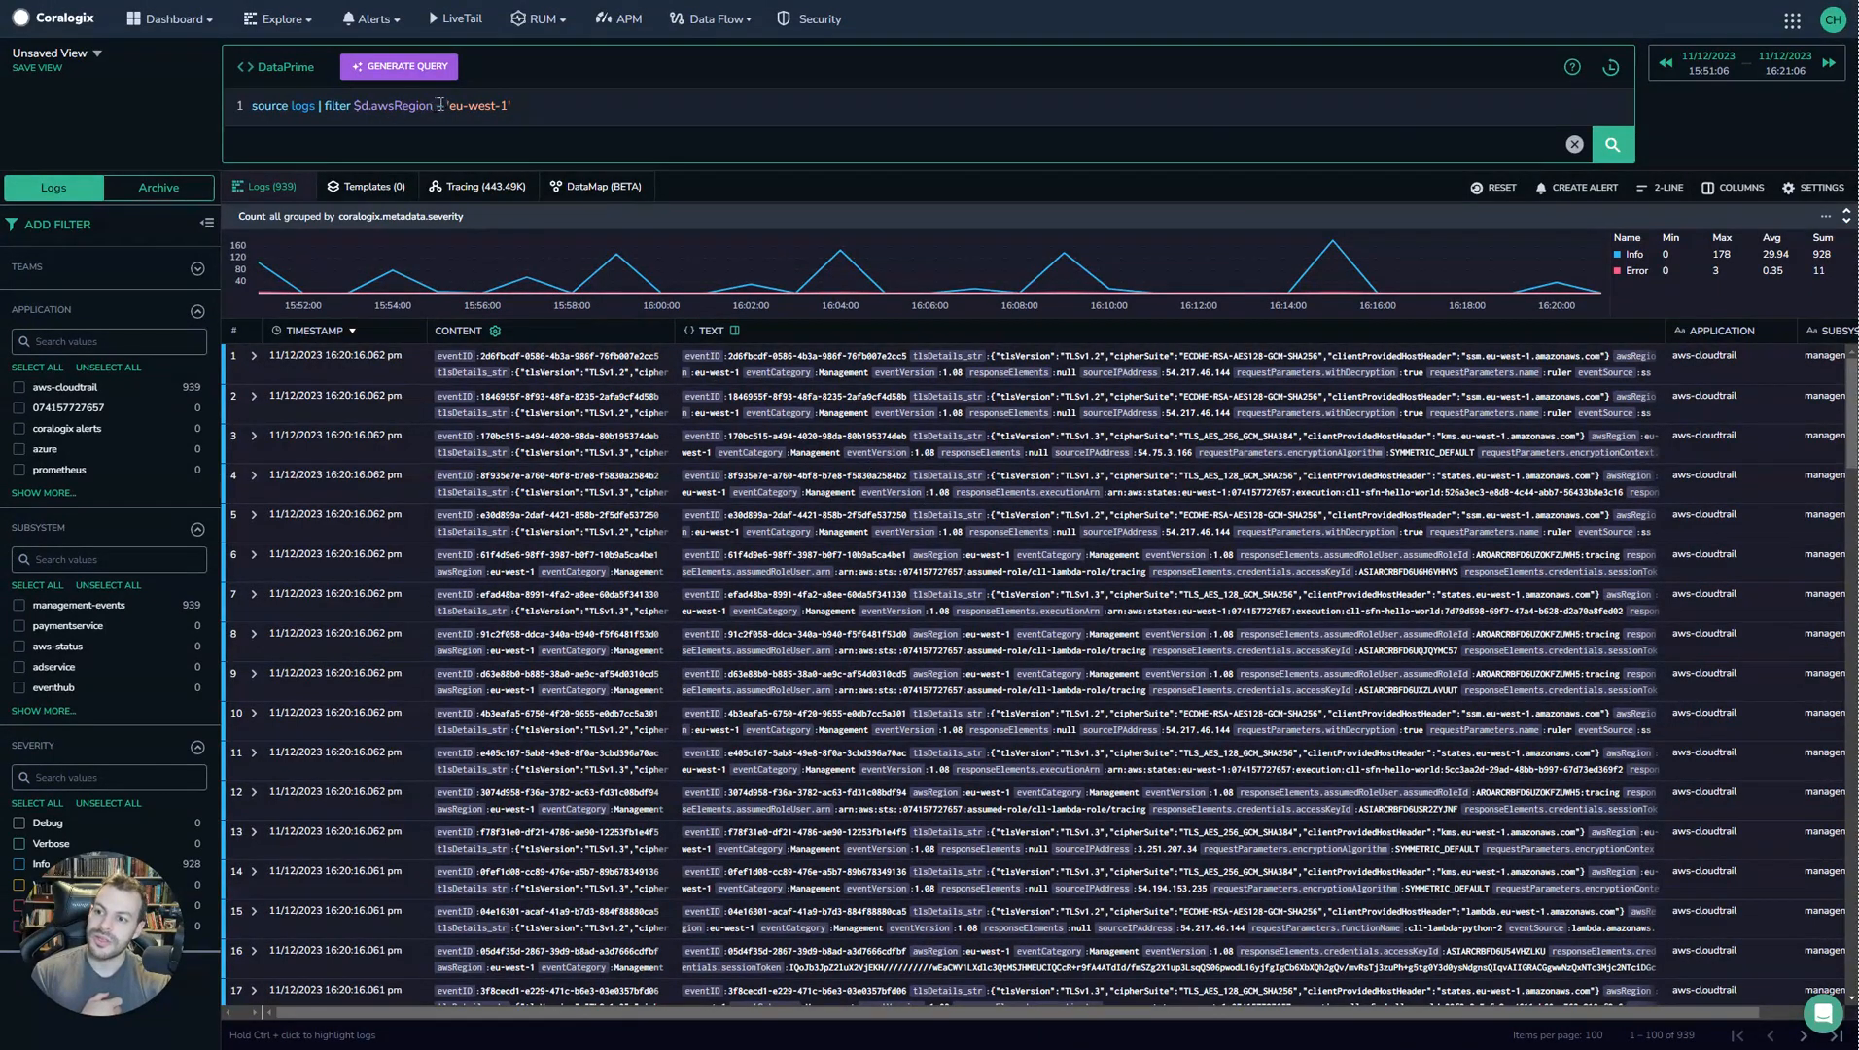
Remove the trailing 1 from 'eu-west-1' so the value reads 'eu-west-' and rerun the query.
{"action": "left_click", "coordinate": [502, 107]}
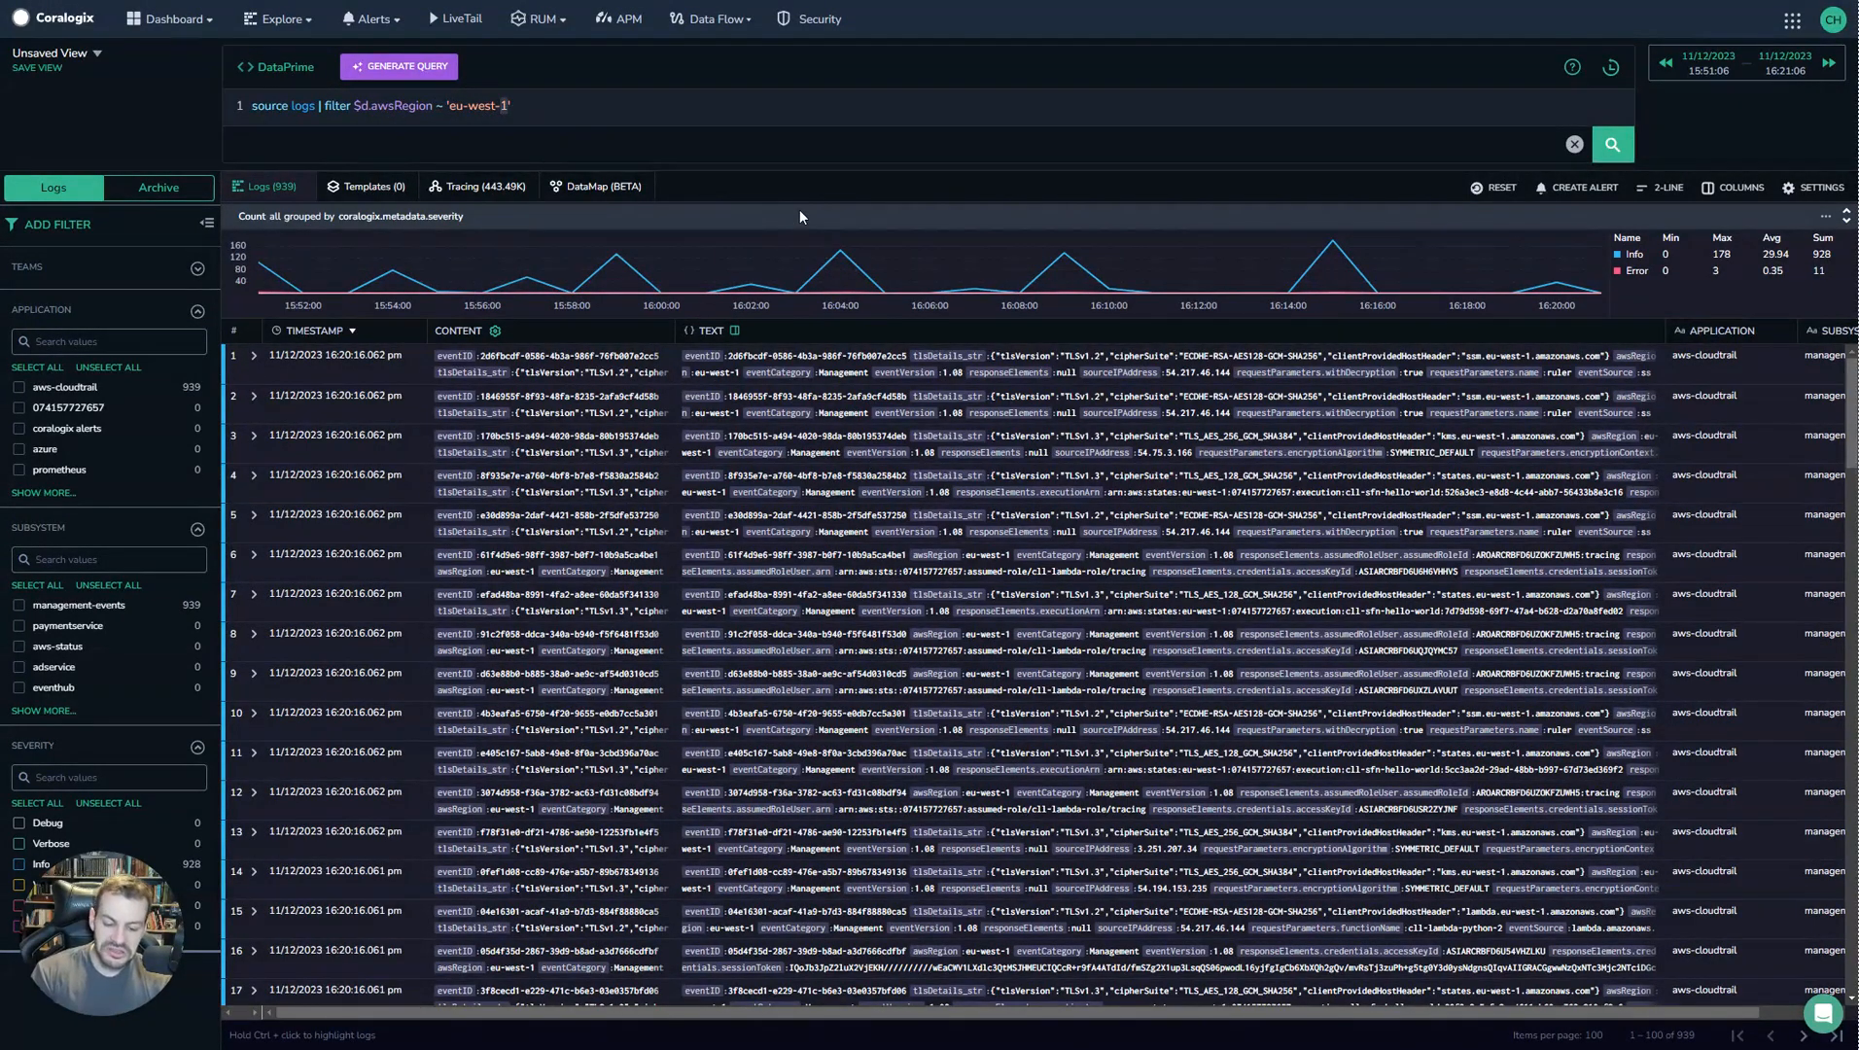
{"action": "key", "text": "Delete"}
{"action": "left_click", "coordinate": [1611, 148]}
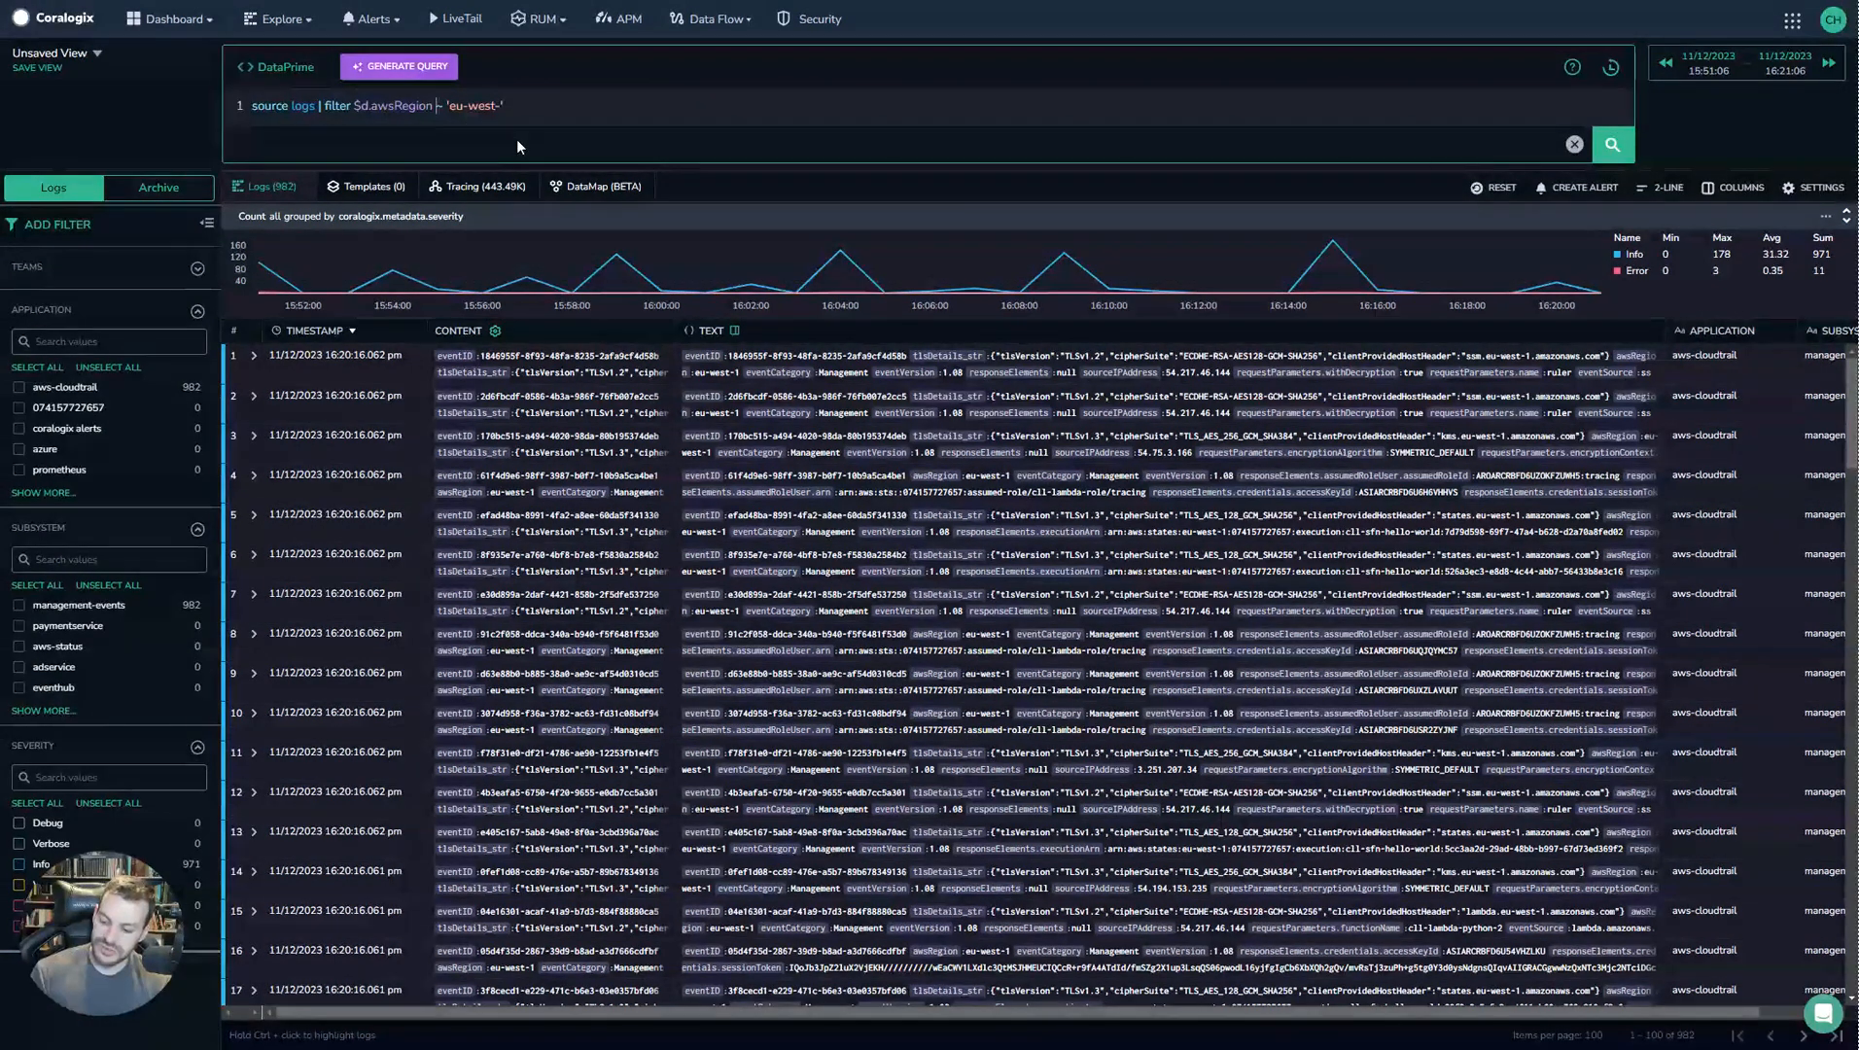
Turn the filter into a free-text search $d ~~ 'eu-west-' across the whole log and run it.
{"action": "type", "text": "~"}
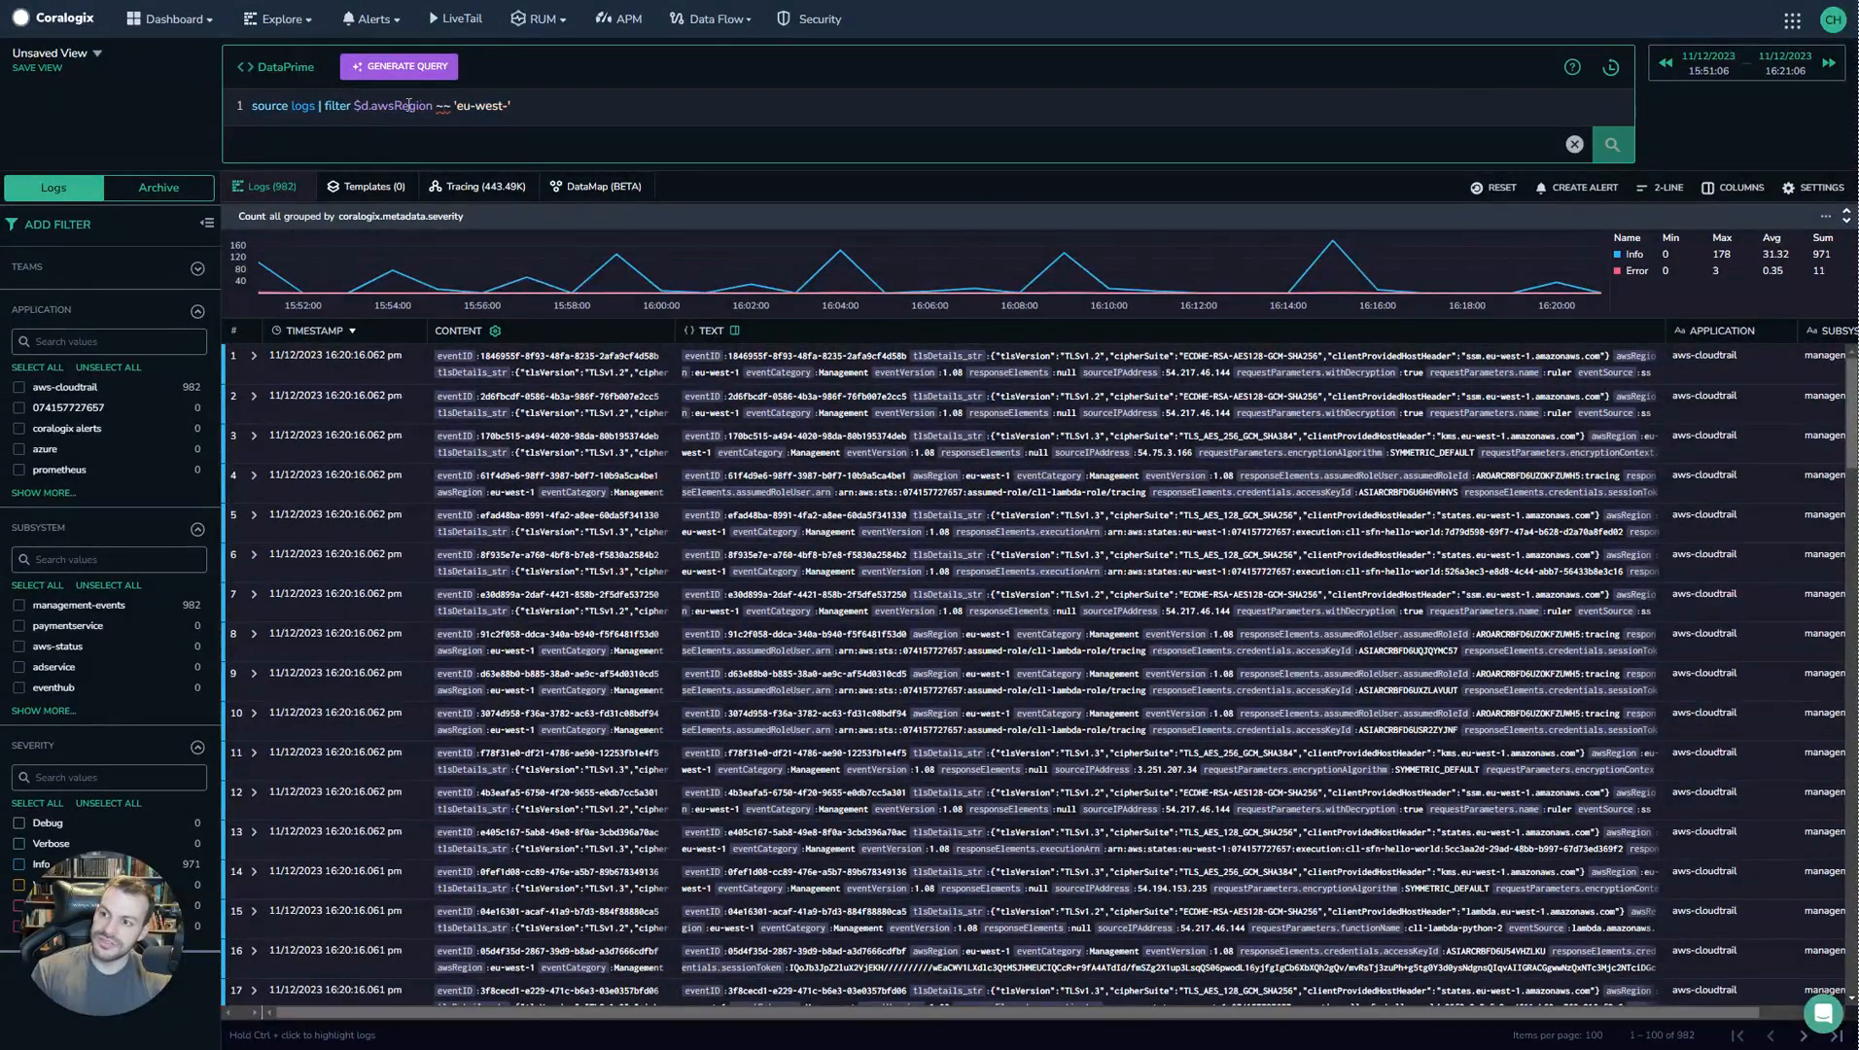
{"action": "left_click_drag", "start_coordinate": [432, 107], "coordinate": [373, 108]}
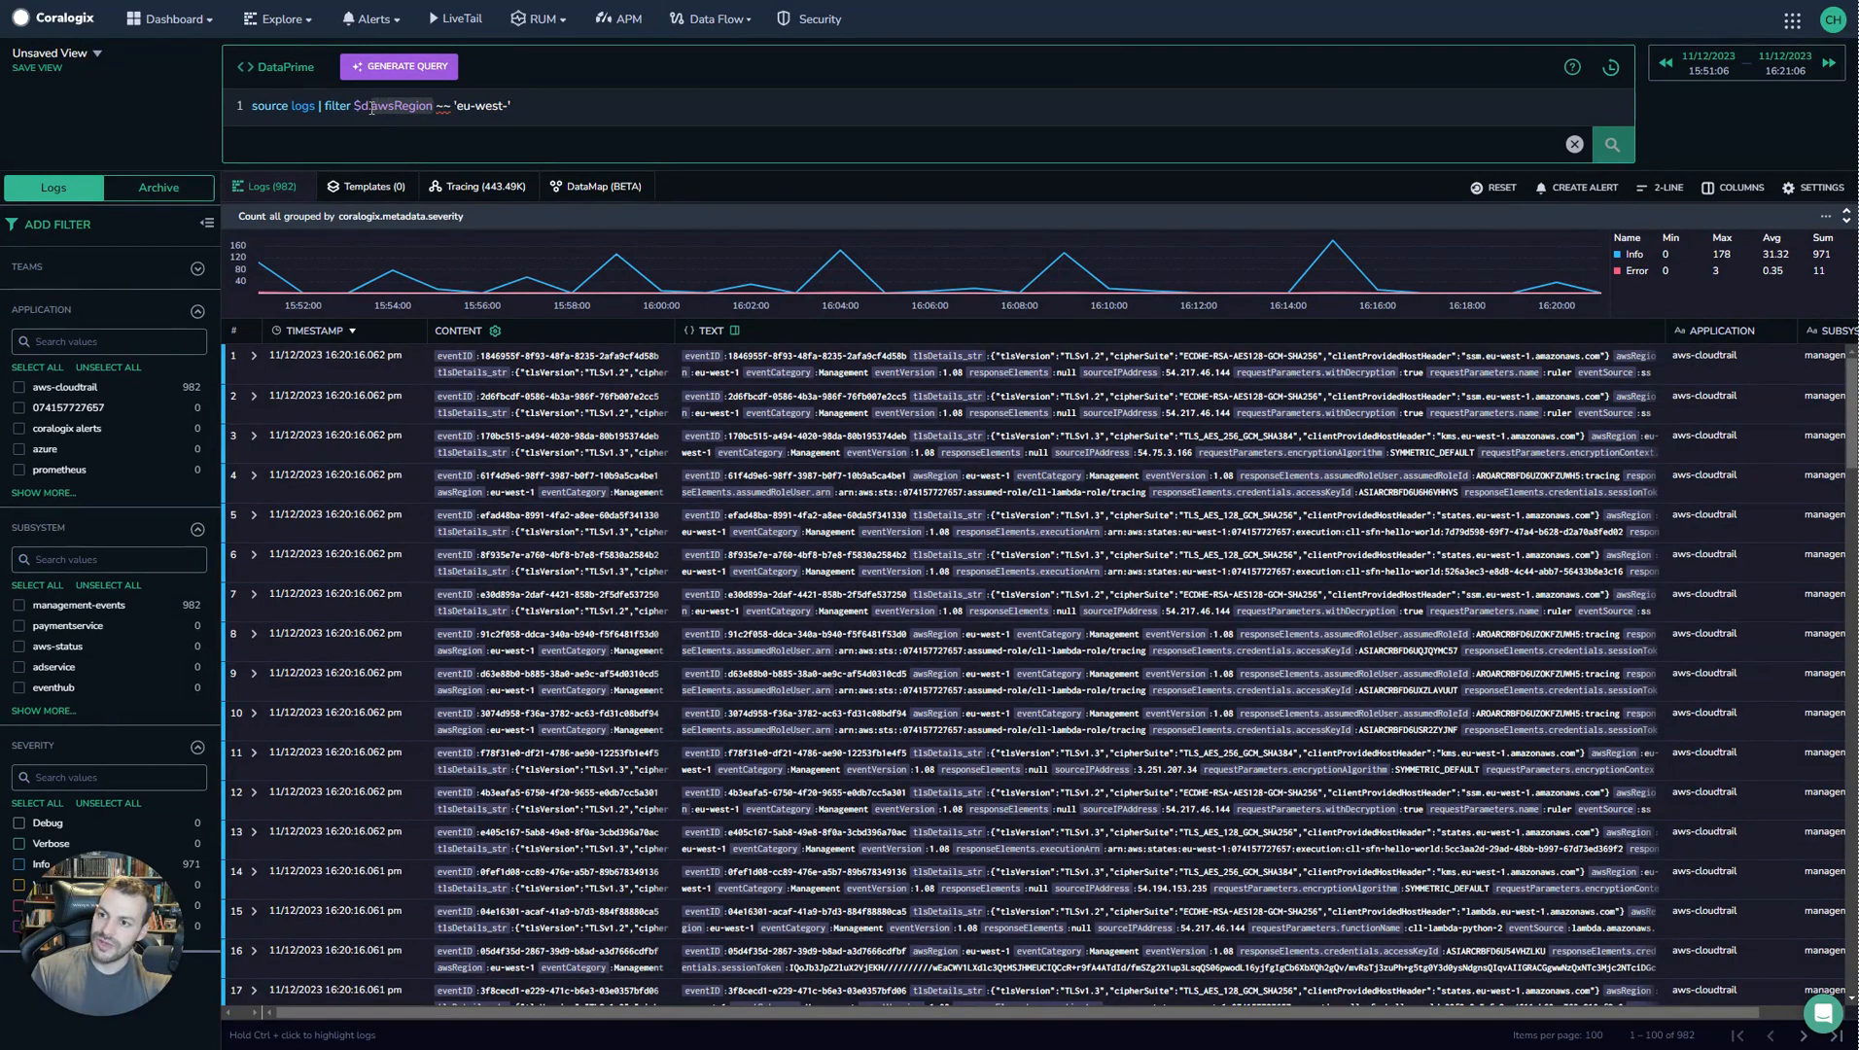
{"action": "key", "text": "BackSpace"}
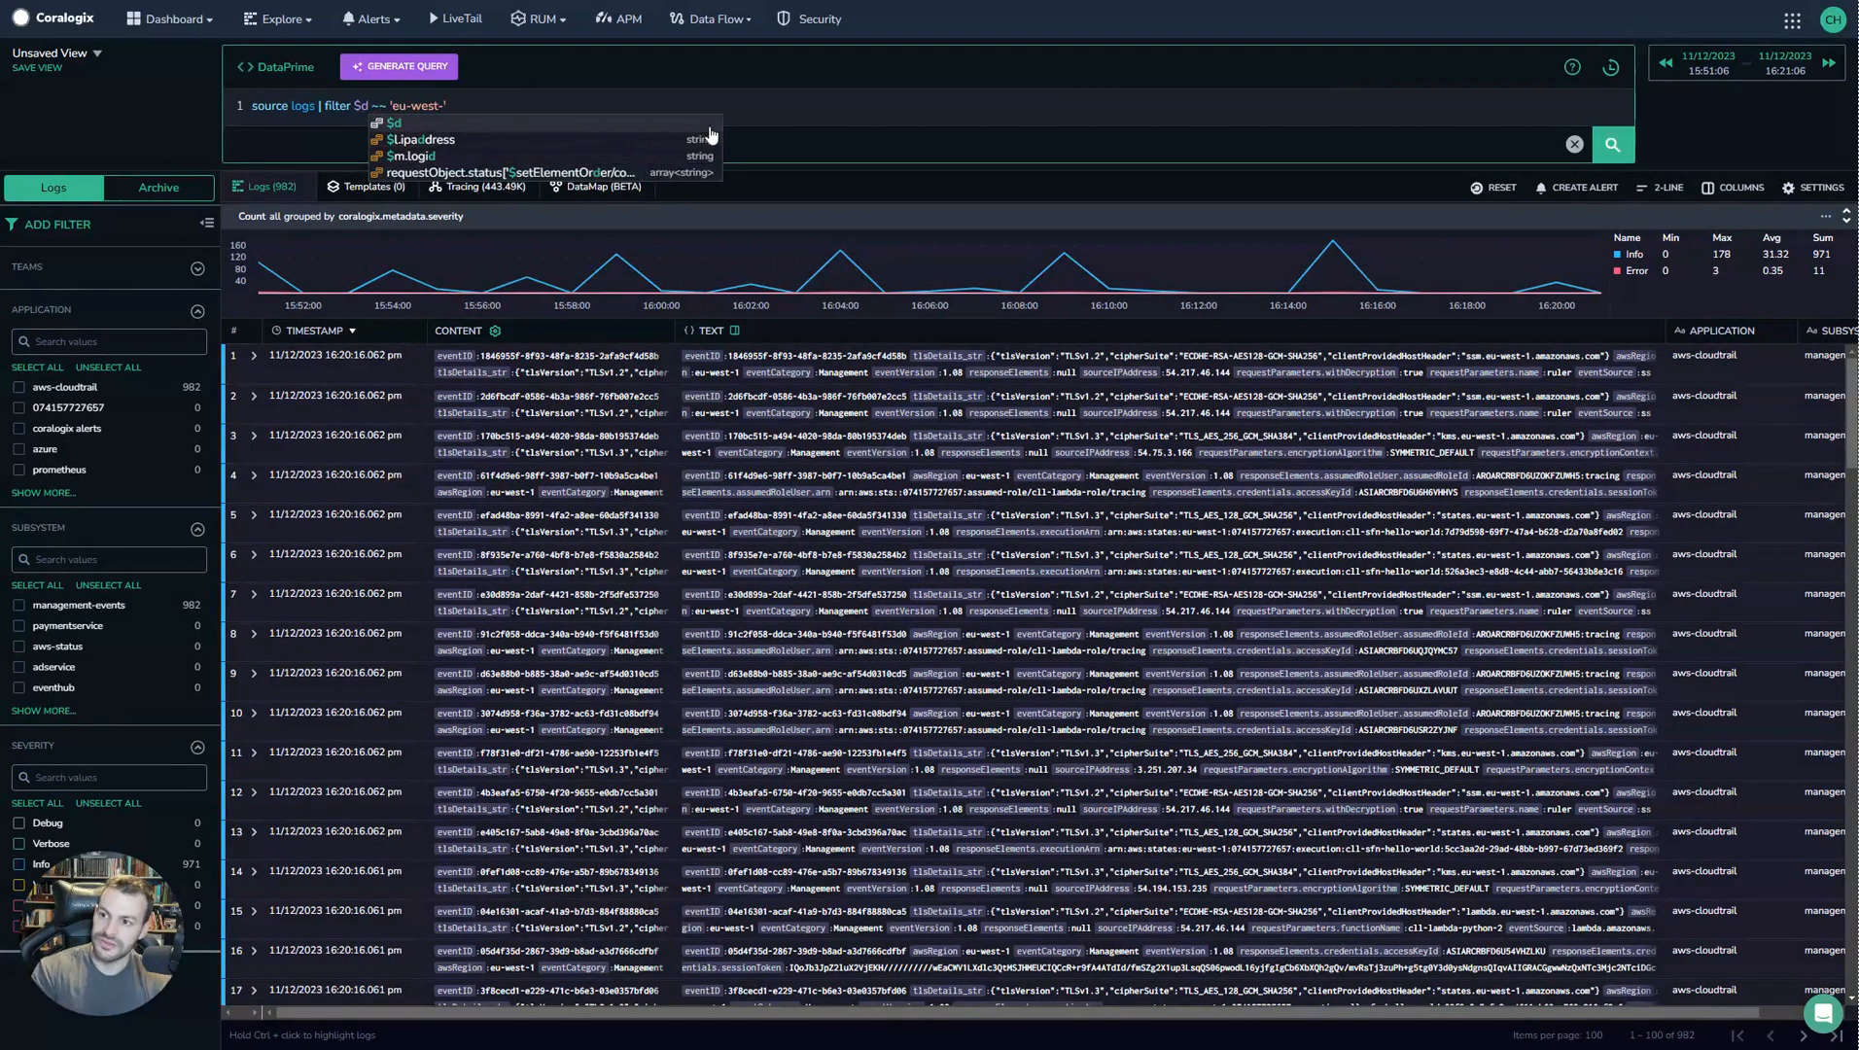
{"action": "left_click", "coordinate": [794, 107]}
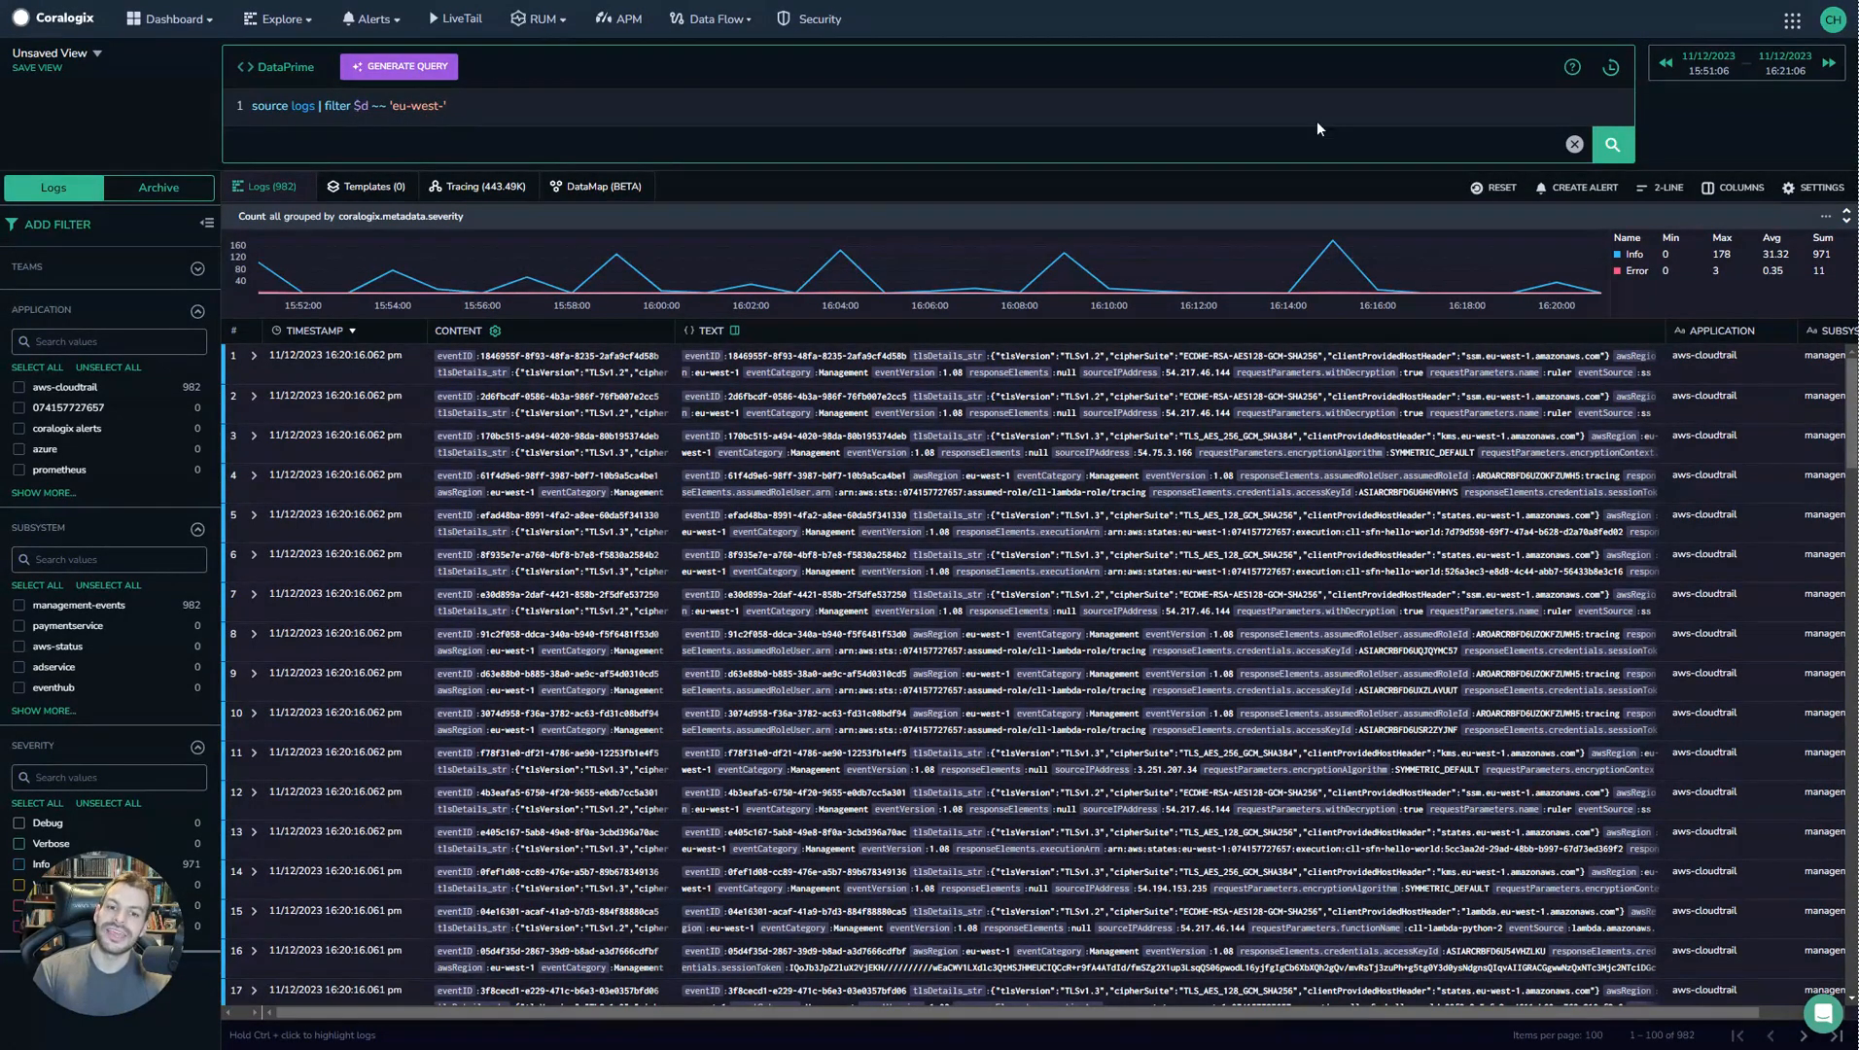
{"action": "left_click", "coordinate": [1602, 146]}
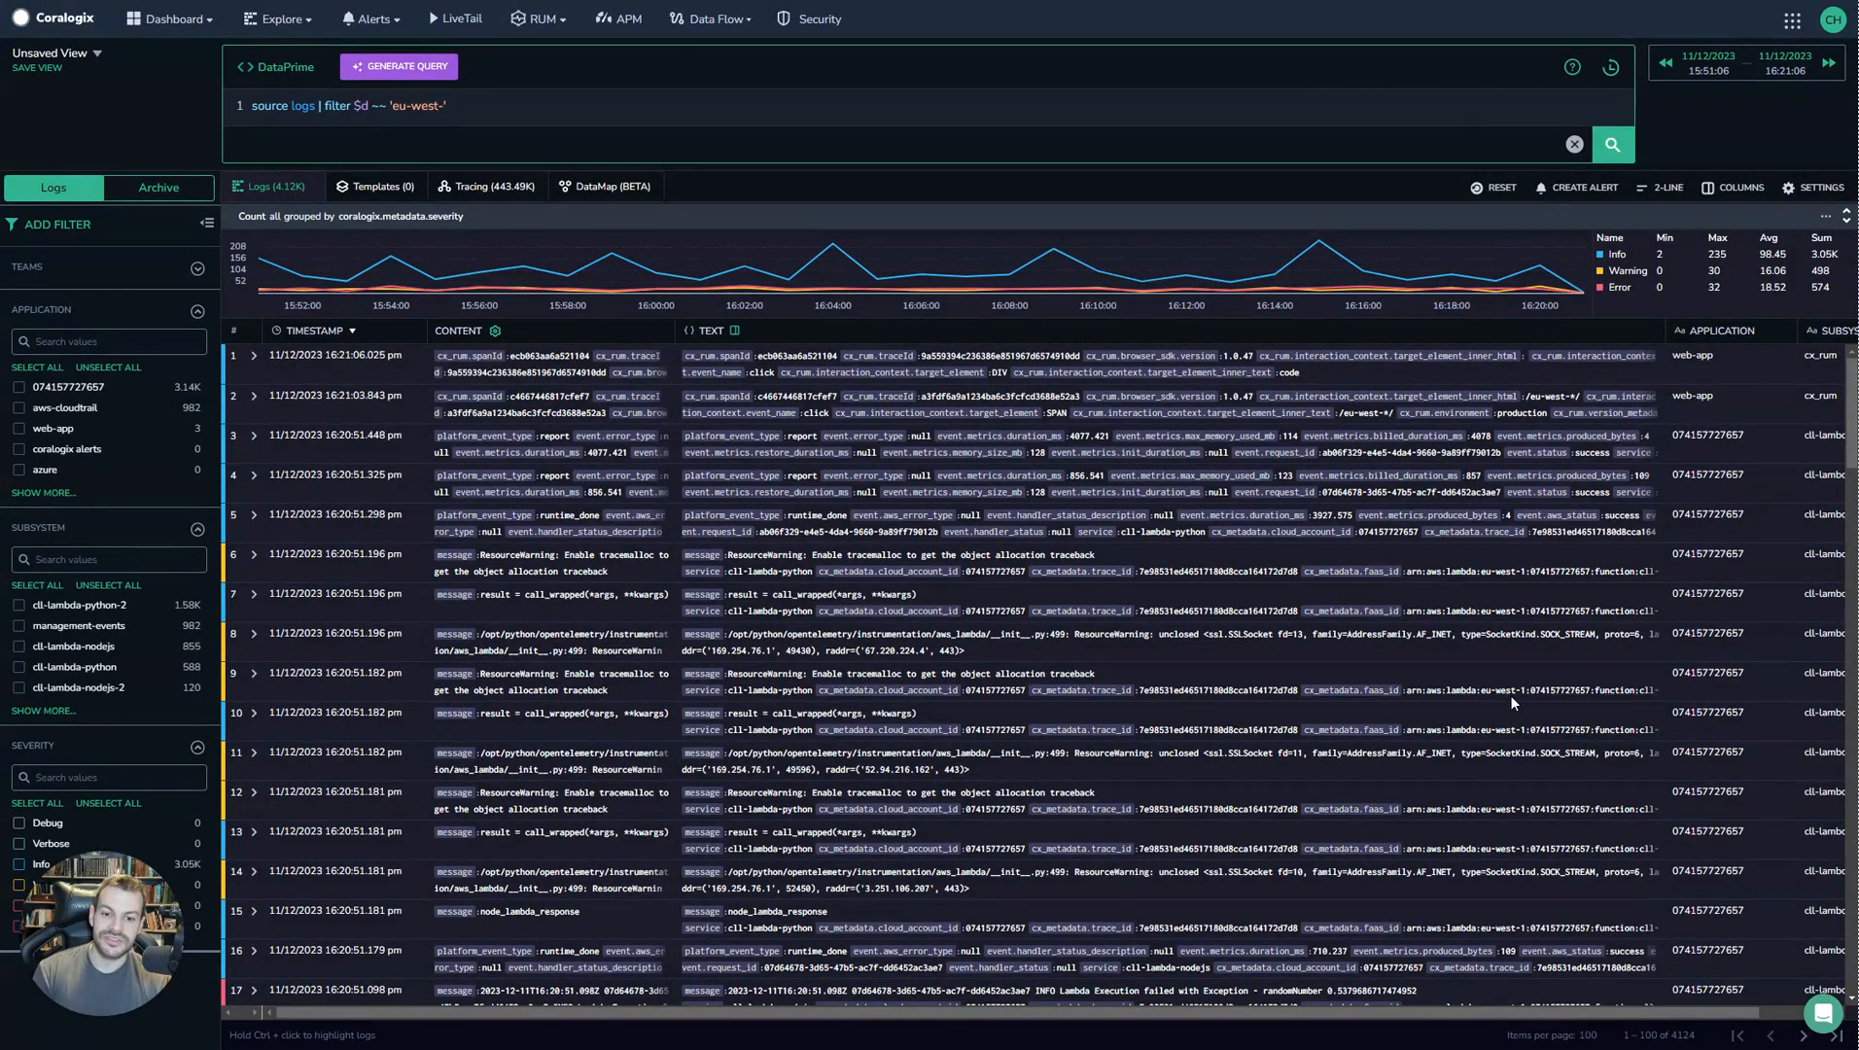
Expand a log entry in the results to inspect its fields.
{"action": "left_click", "coordinate": [254, 677]}
{"action": "scroll", "coordinate": [510, 697], "scroll_direction": "down", "scroll_amount": 1}
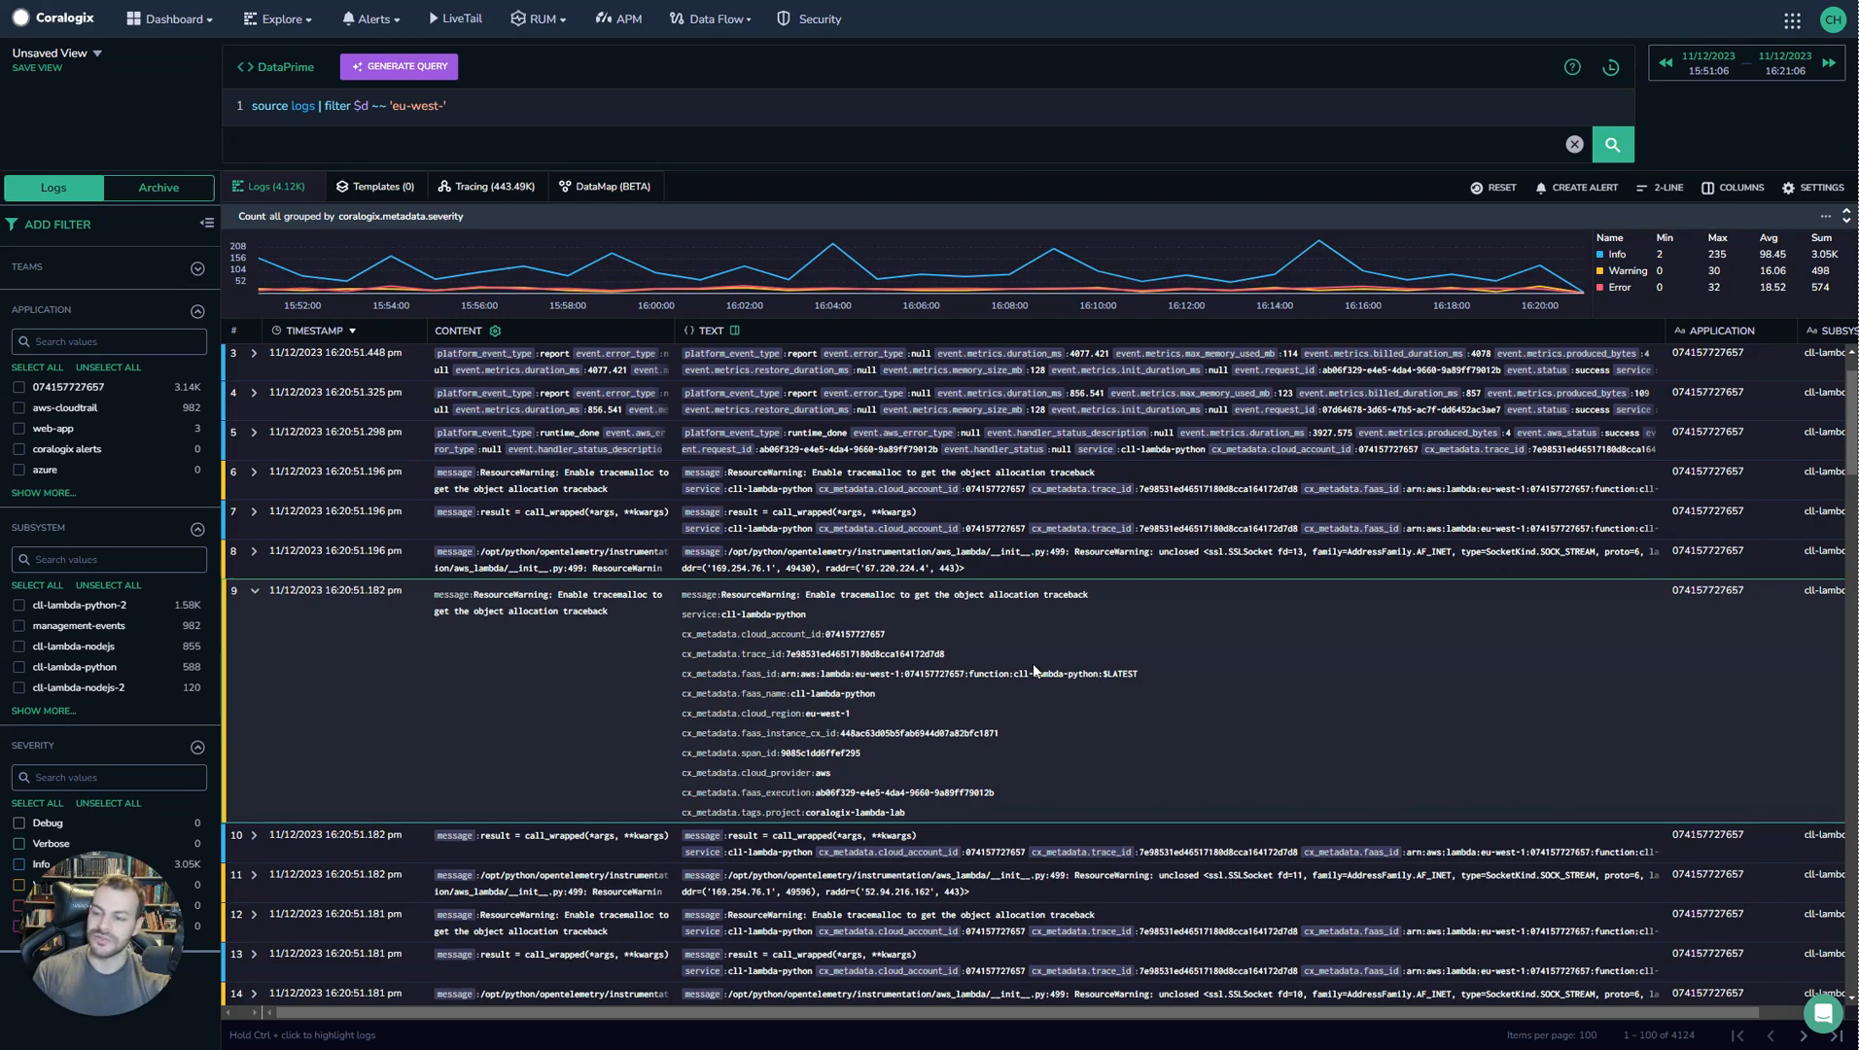
Rewrite the filter as $d.awsRegion.matches(/eu-west-.*/) and run the query.
{"action": "left_click", "coordinate": [468, 107]}
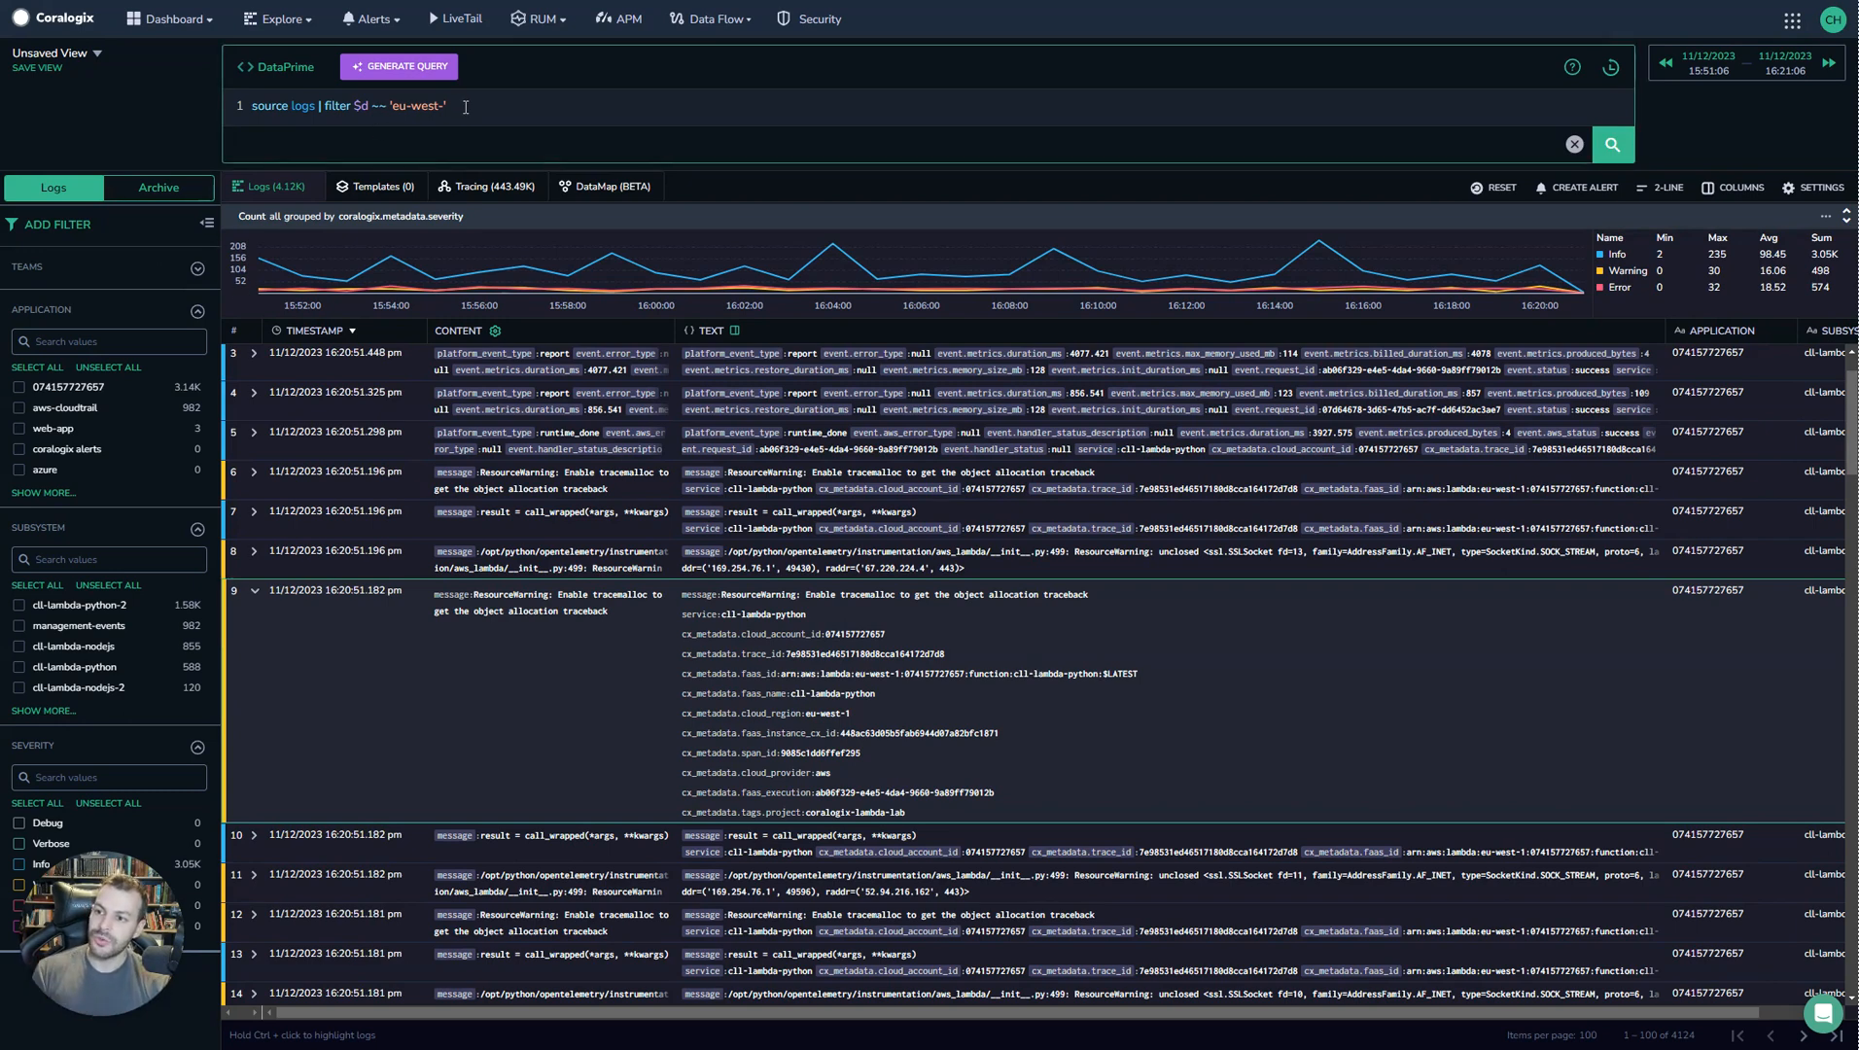
{"action": "left_click_drag", "start_coordinate": [468, 107], "coordinate": [371, 109]}
{"action": "type", "text": ".awsRegion"}
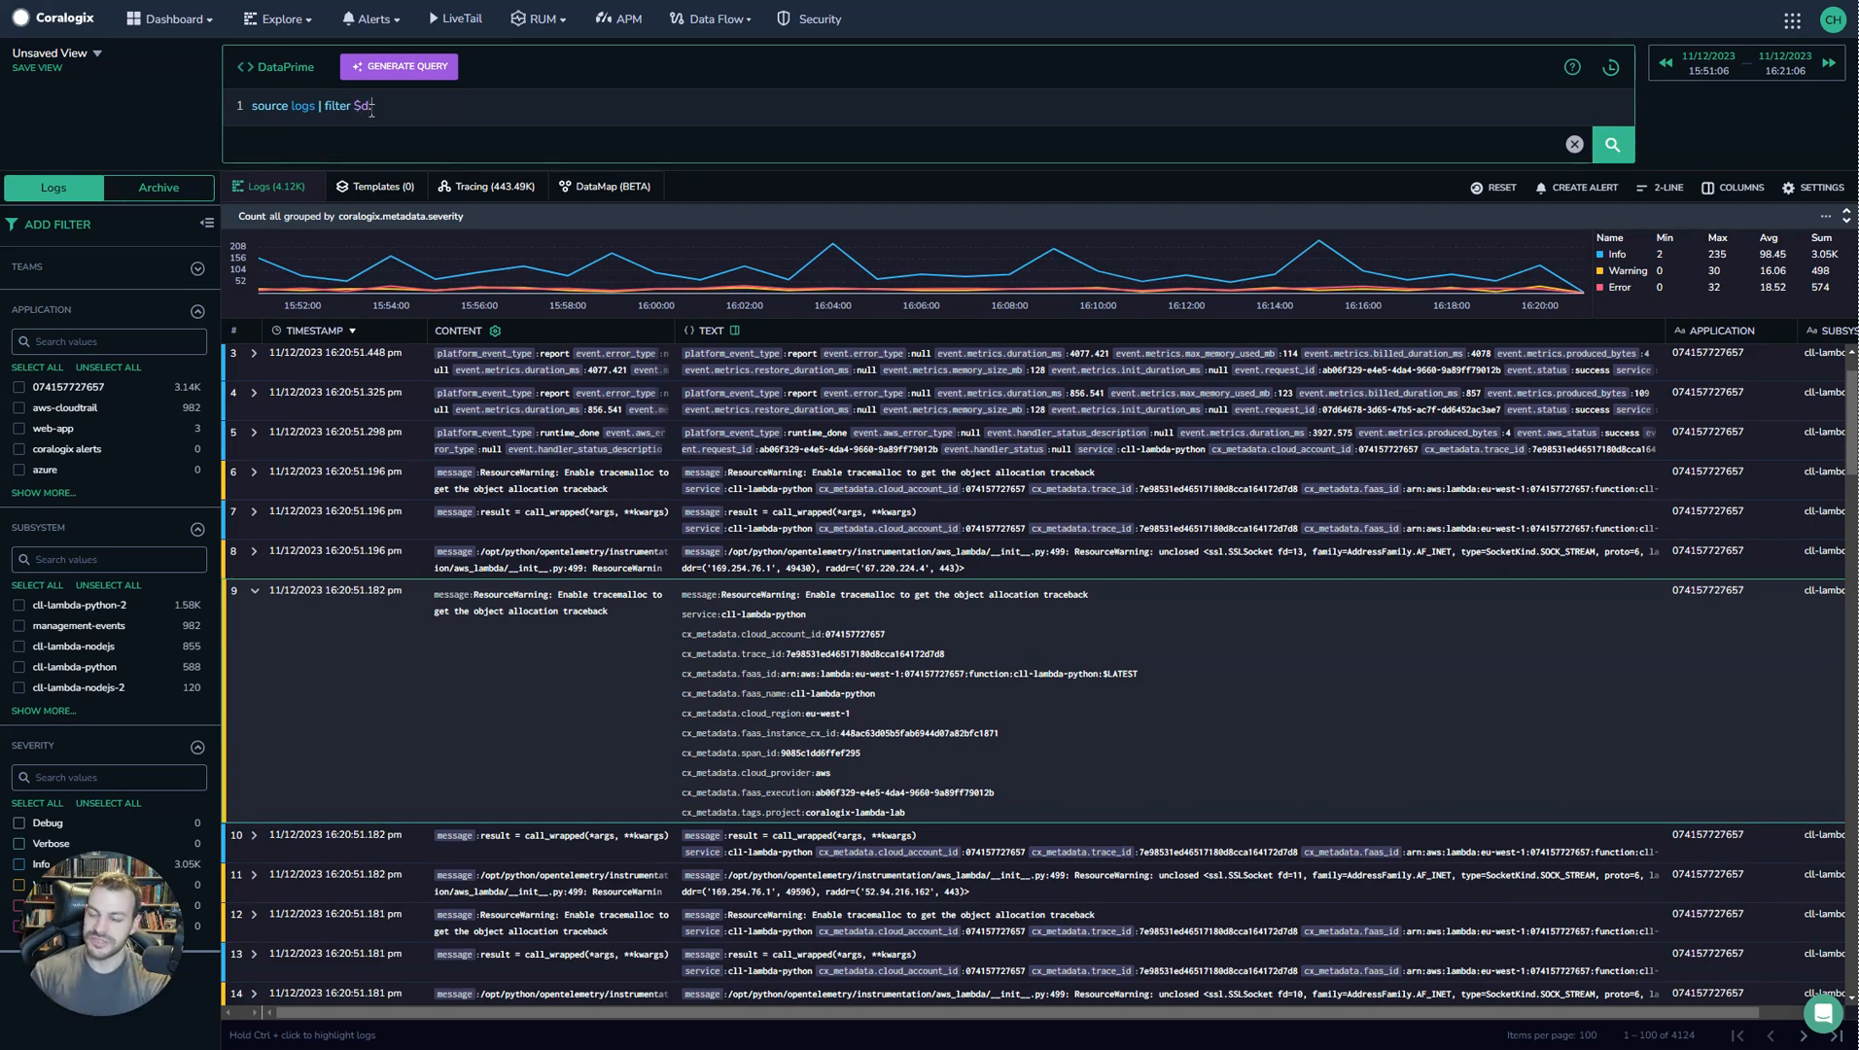
{"action": "type", "text": ".matches("}
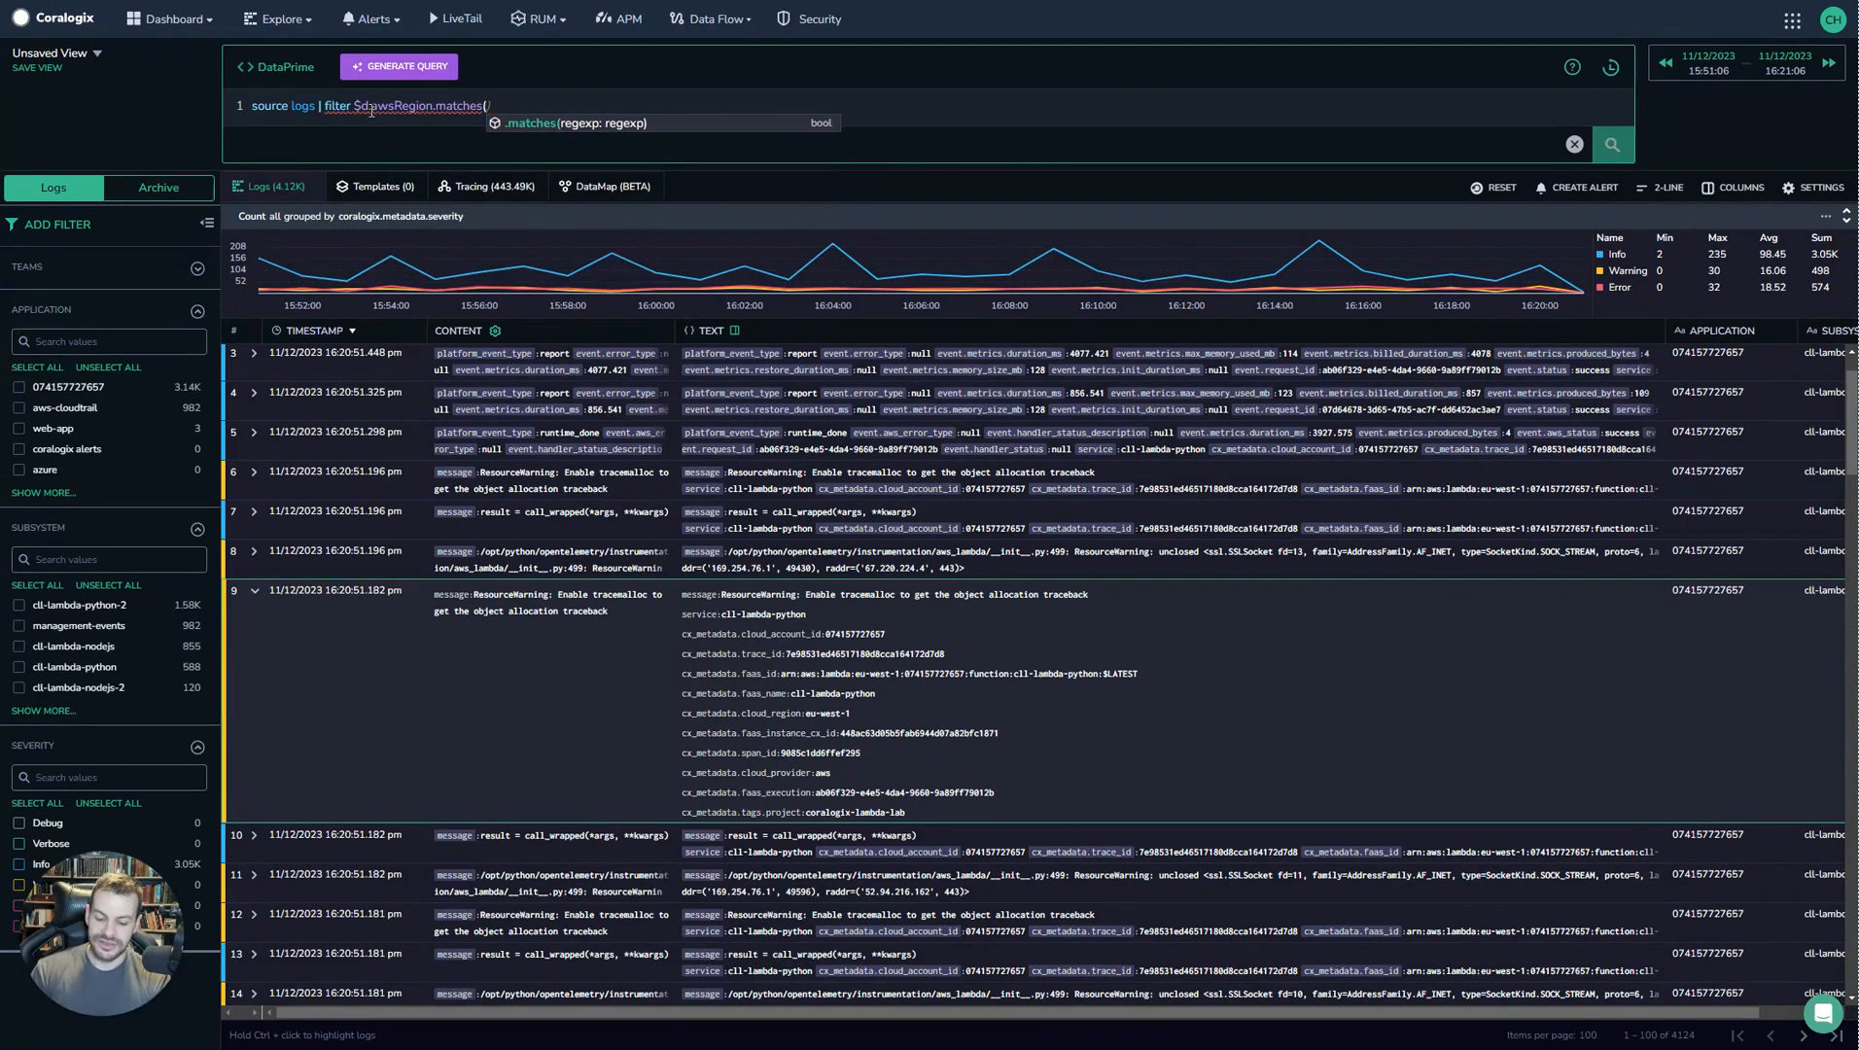
{"action": "type", "text": "/eu"}
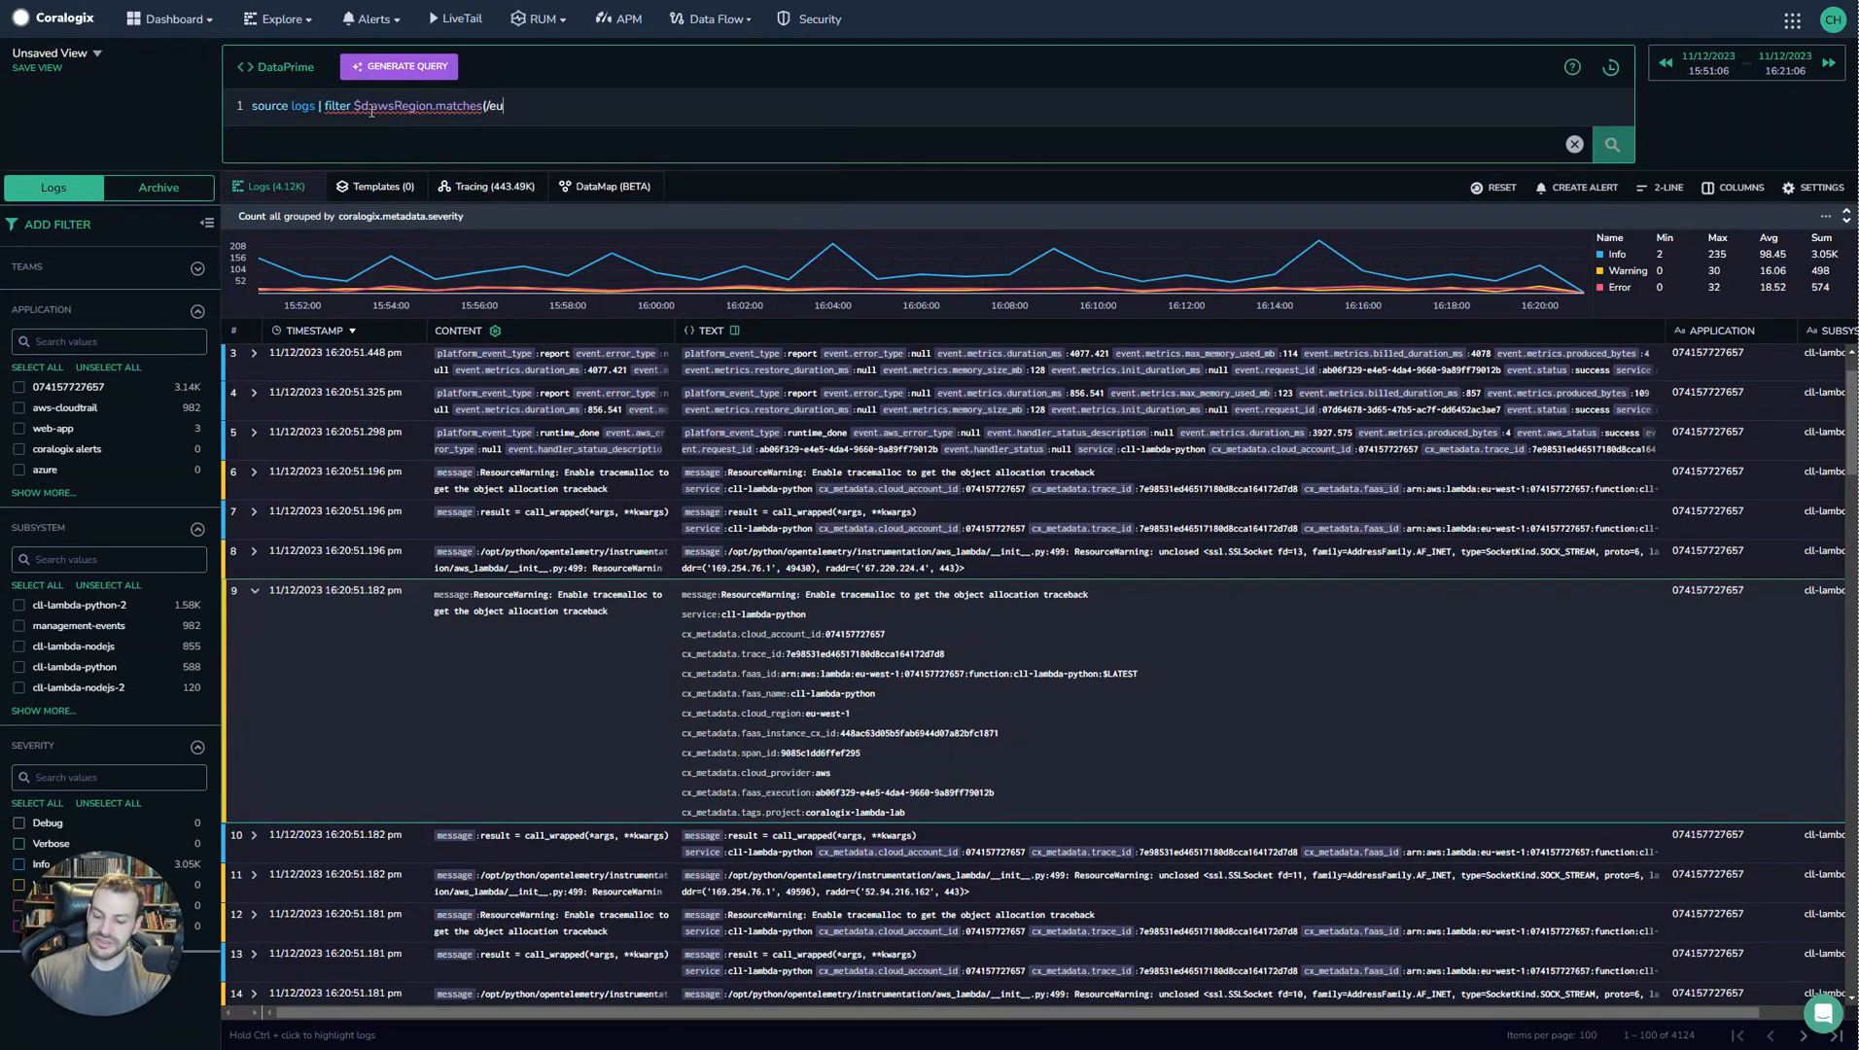
{"action": "type", "text": "-west-.*/"}
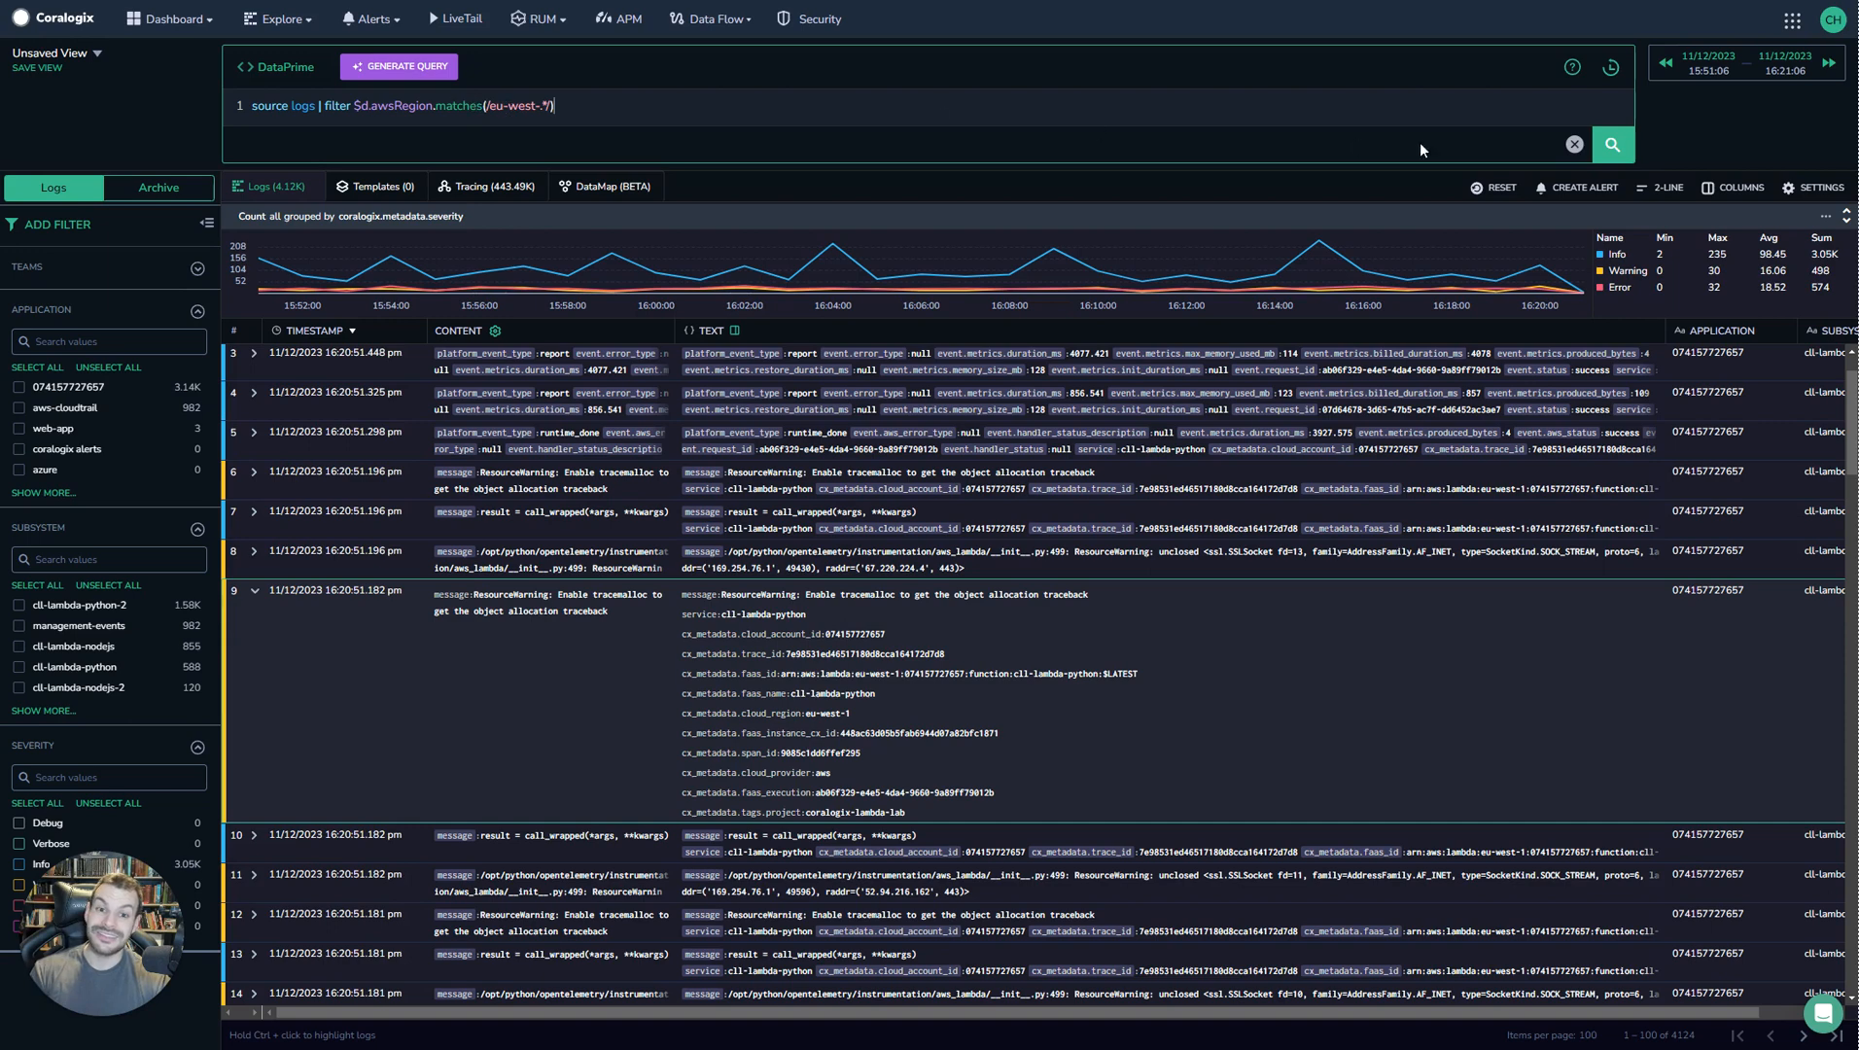
{"action": "left_click", "coordinate": [1611, 148]}
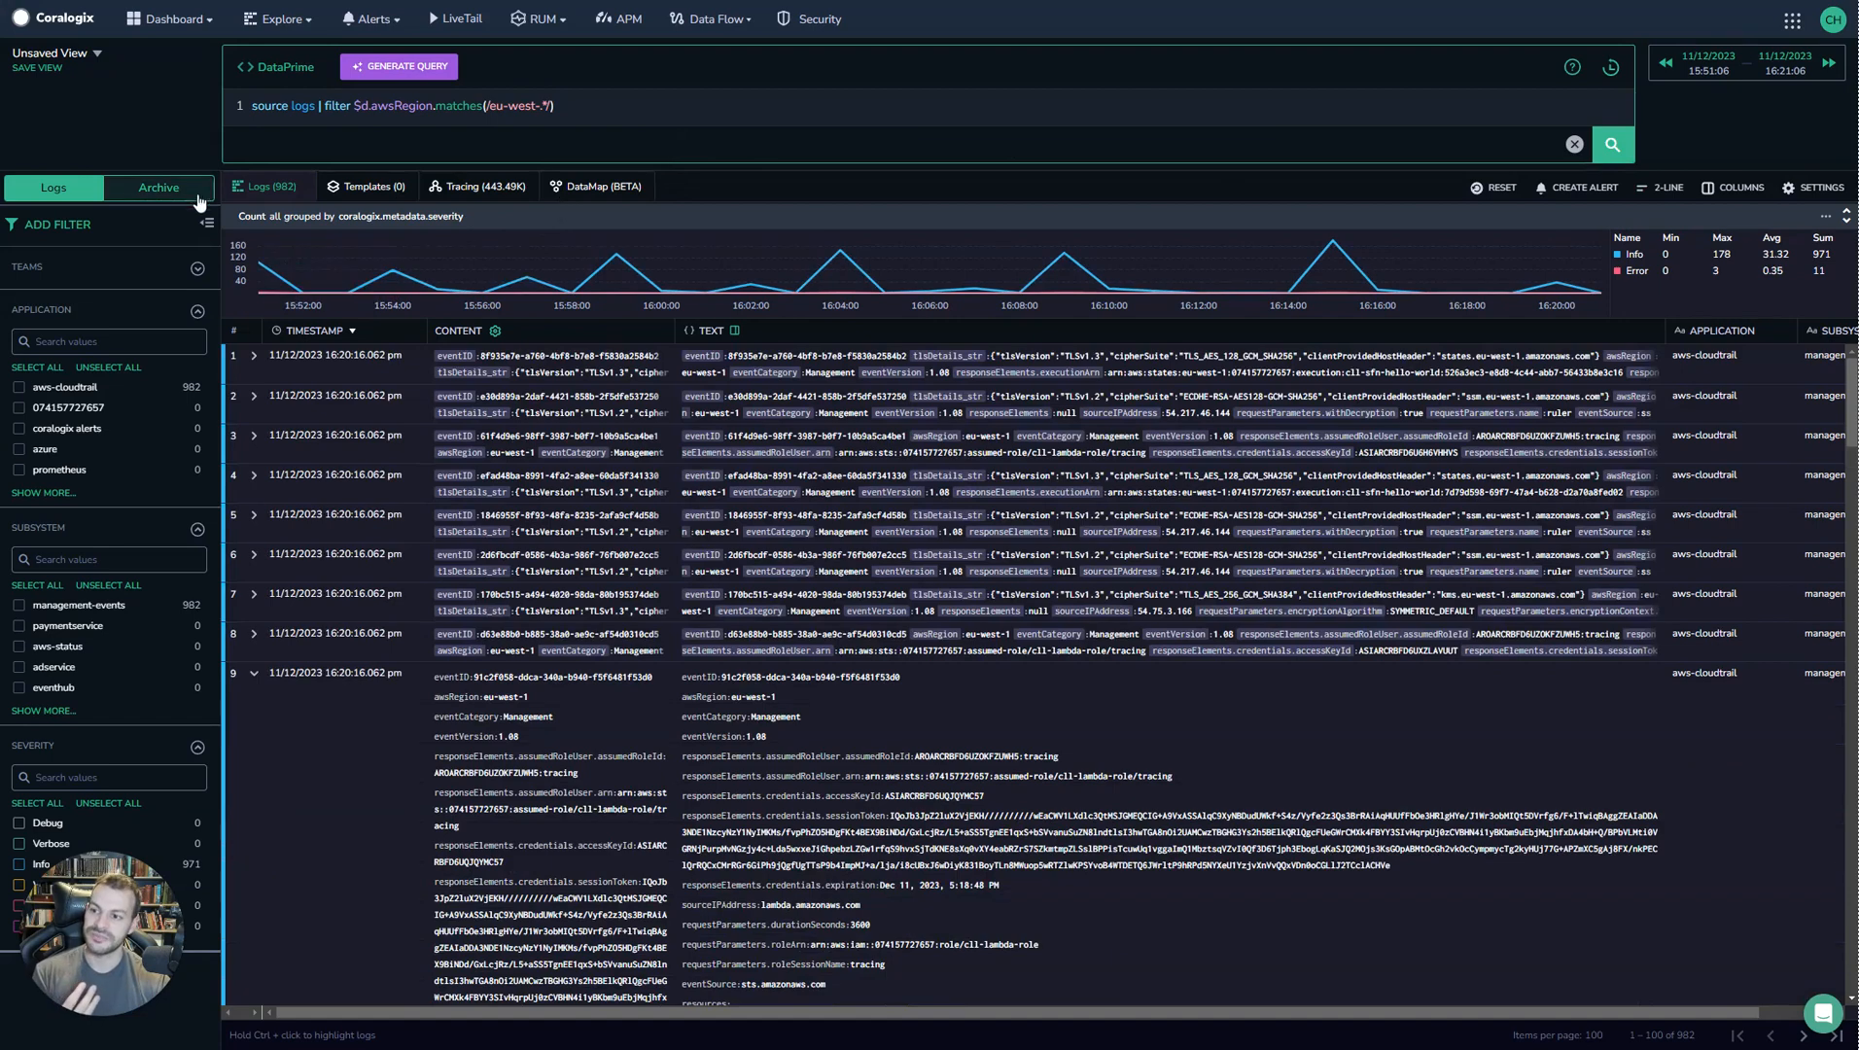
Set the query time range to the last 30 minutes.
{"action": "left_click", "coordinate": [1721, 79]}
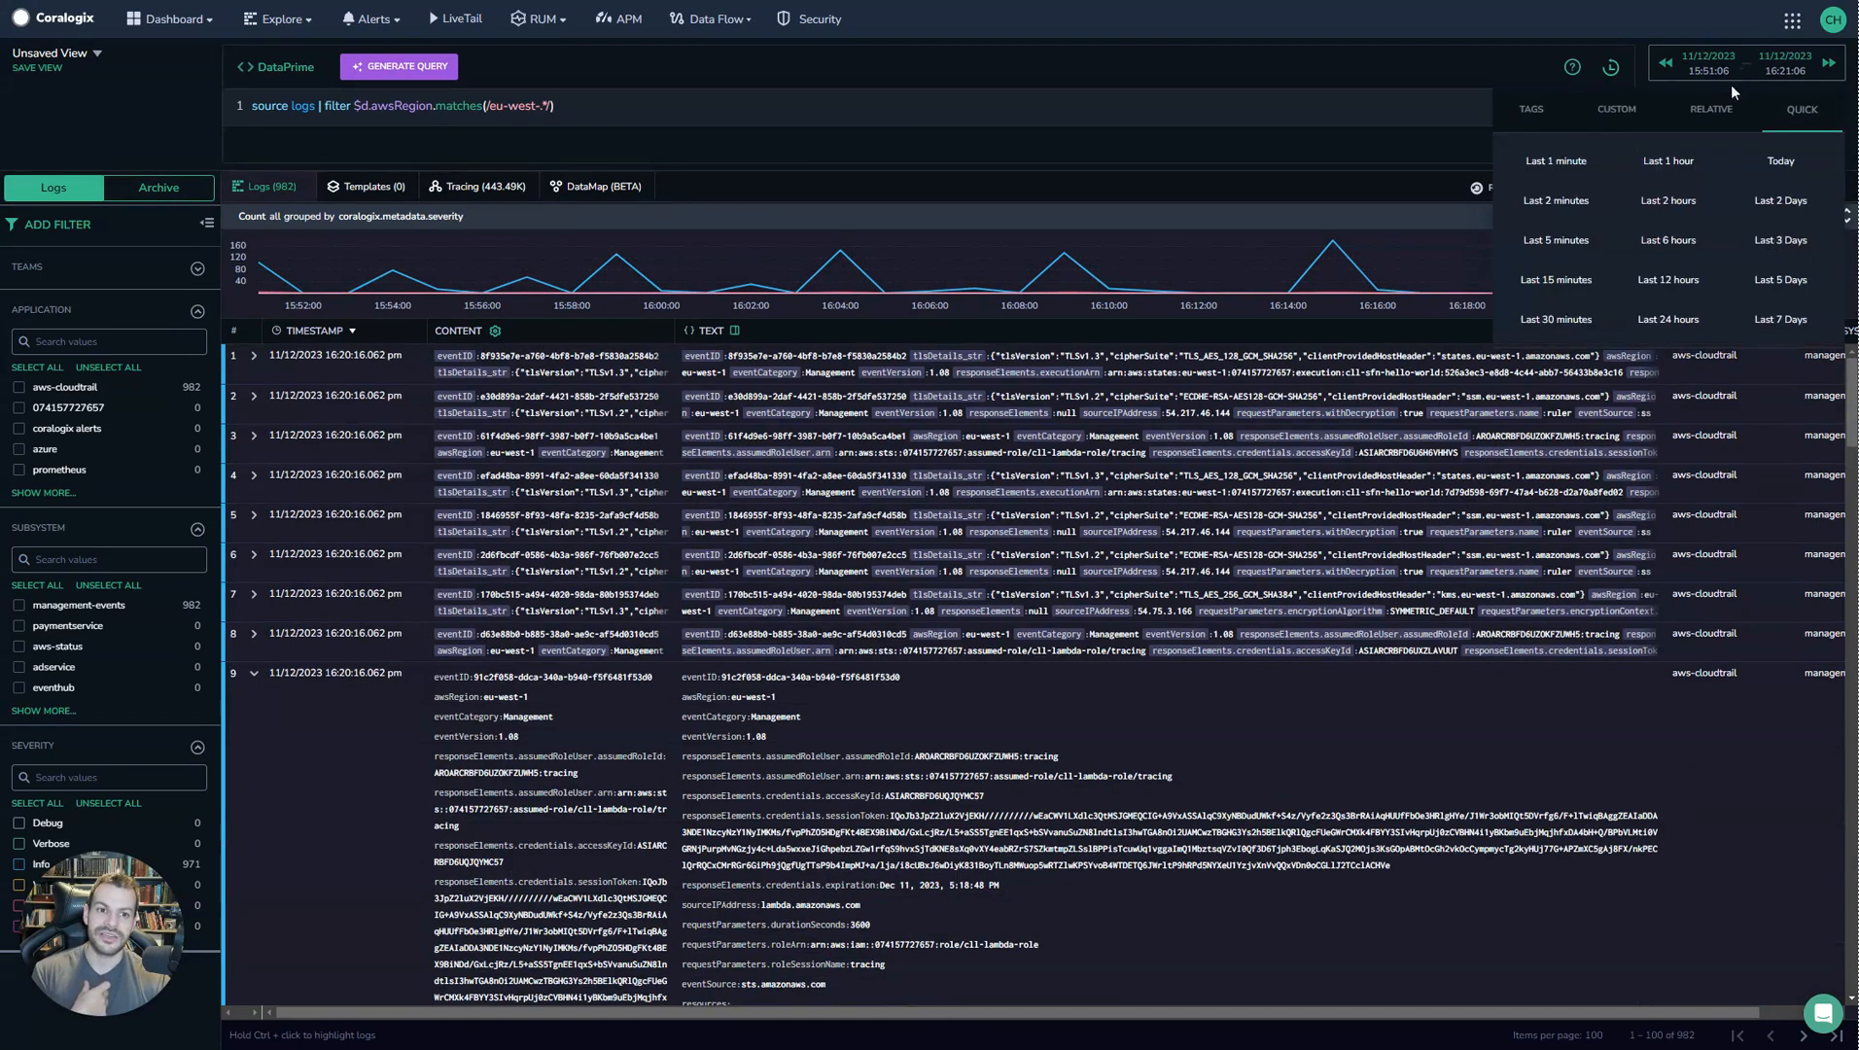
{"action": "left_click", "coordinate": [1558, 319]}
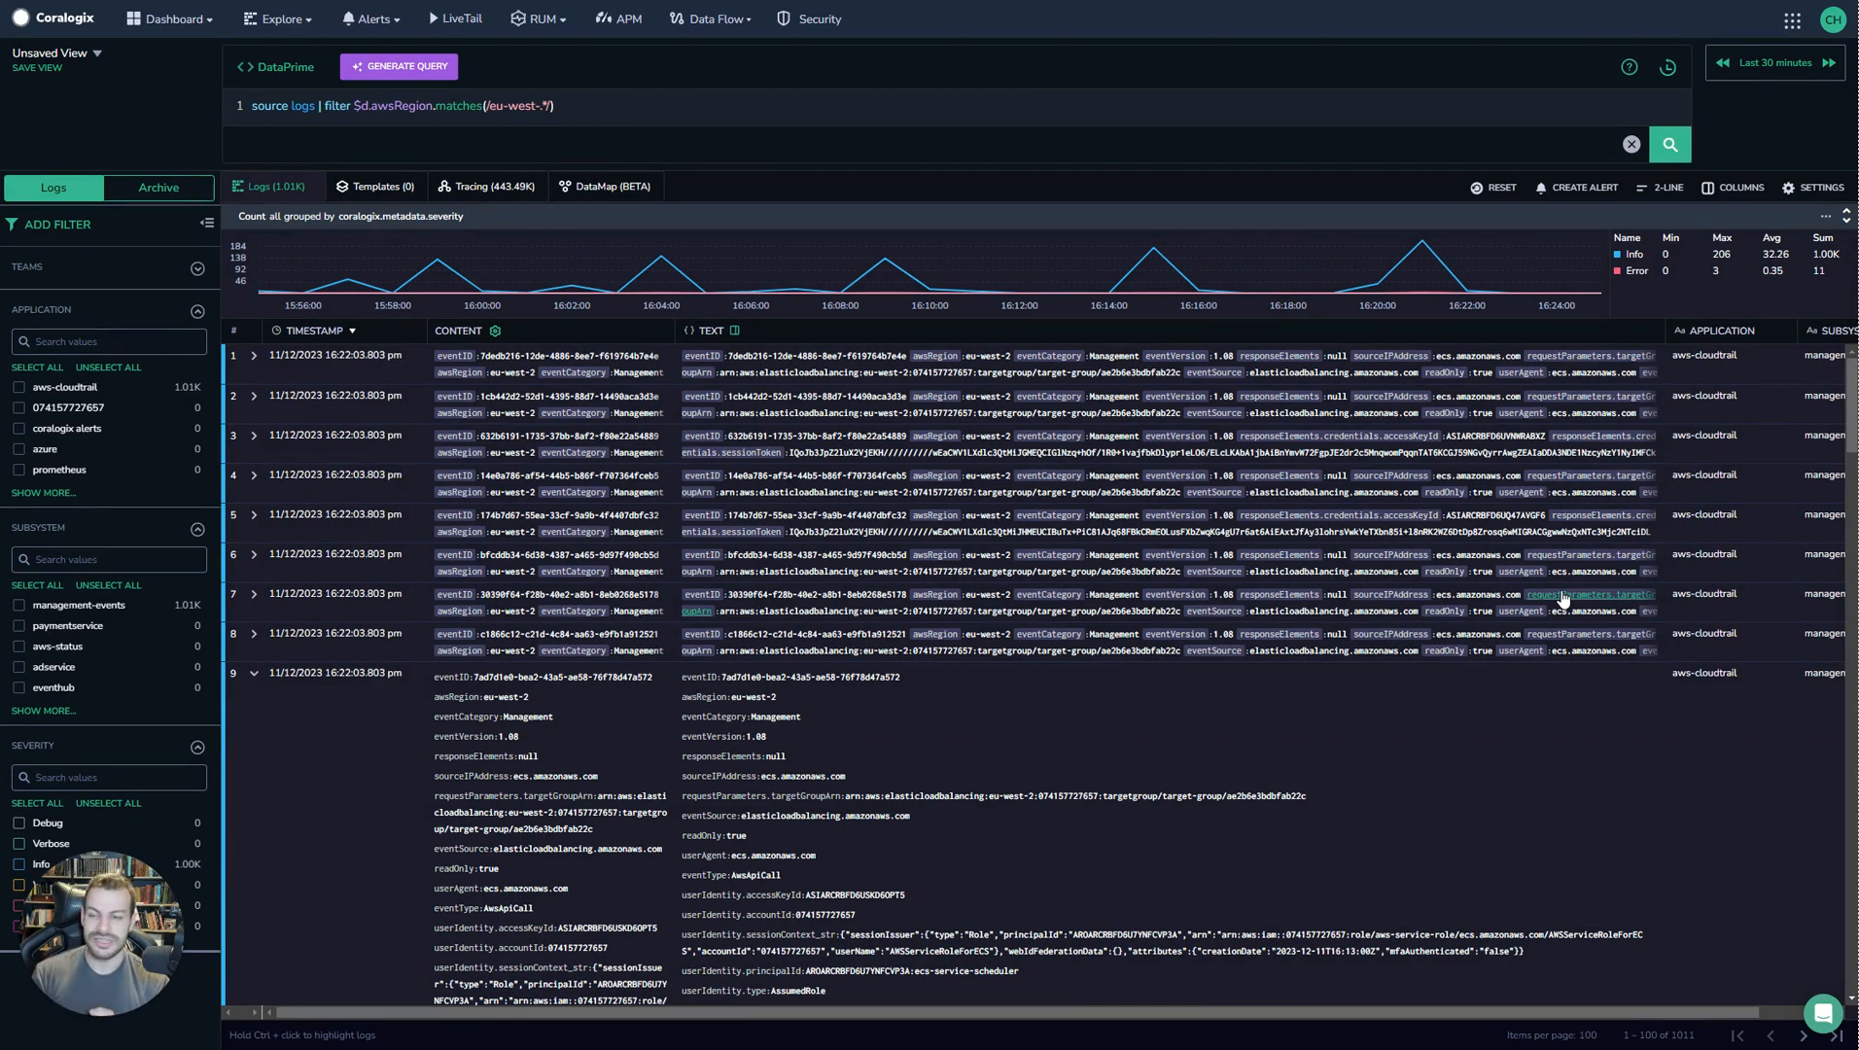
Append | limit 10 to the query and run it.
{"action": "left_click", "coordinate": [844, 112]}
{"action": "type", "text": "| limit"}
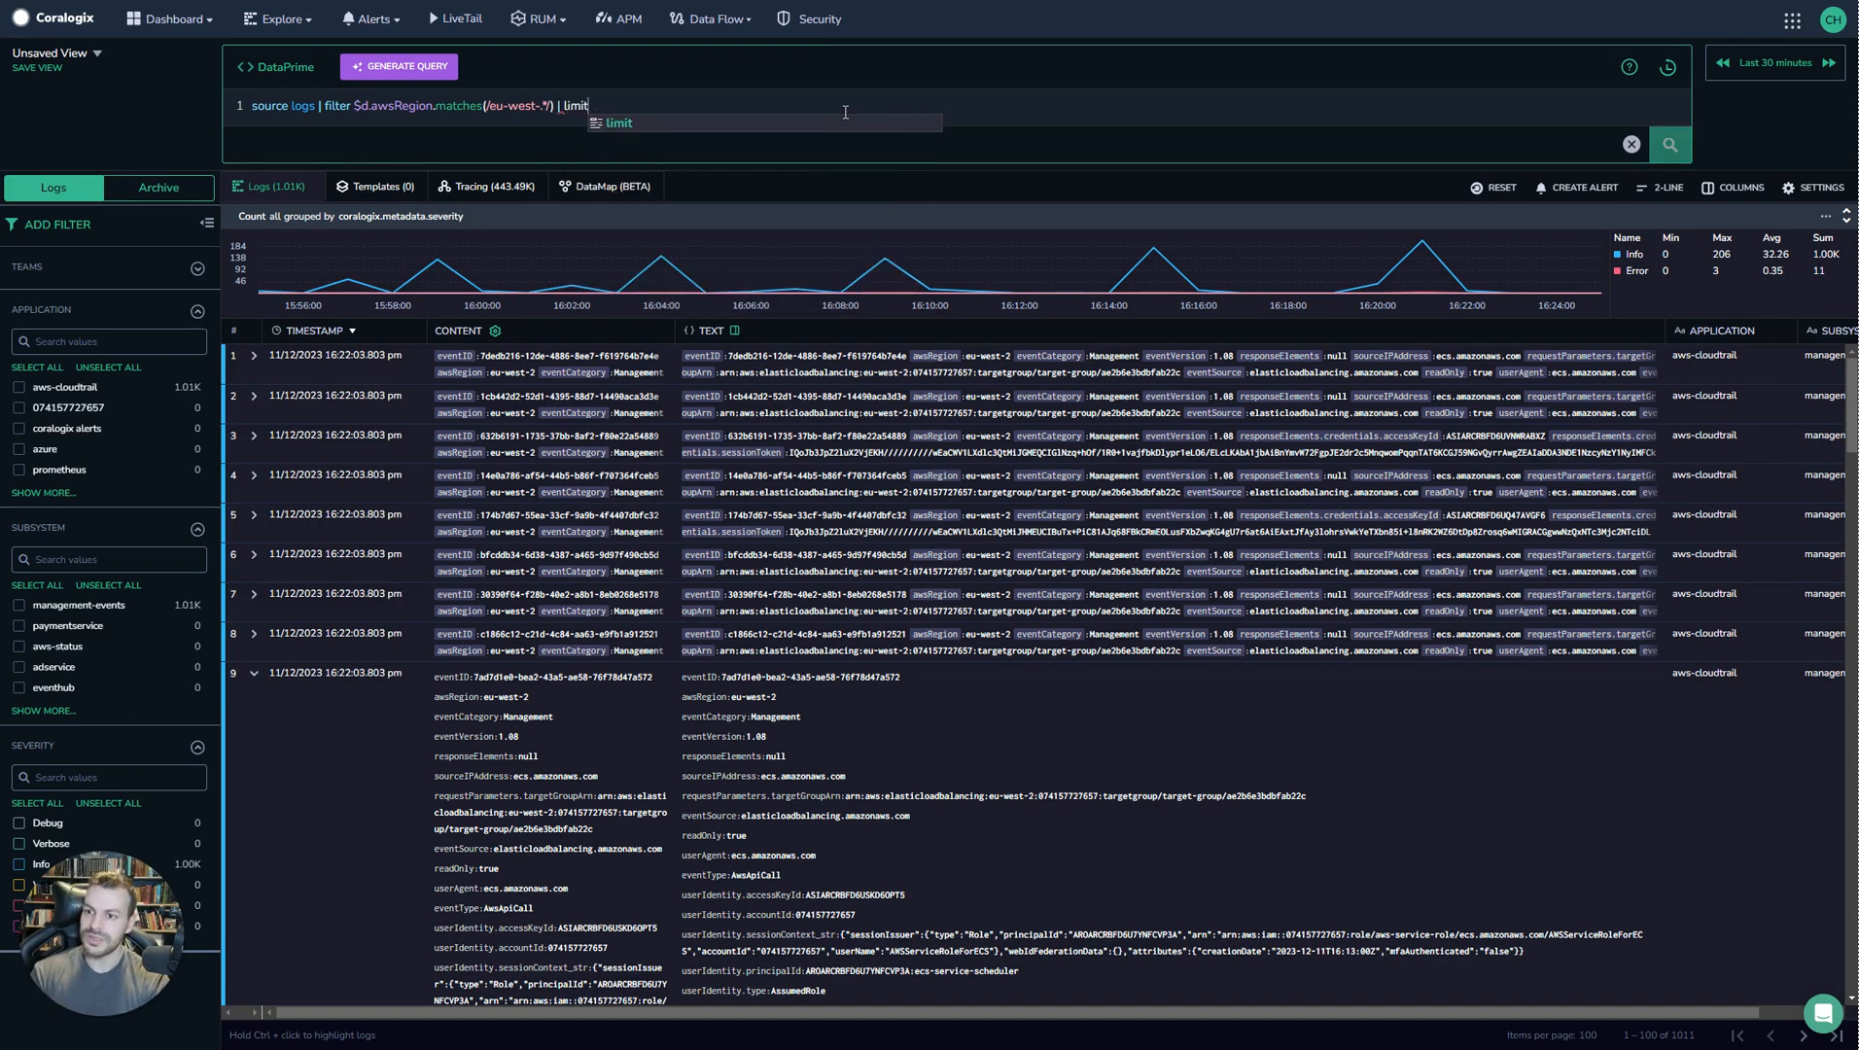
{"action": "type", "text": " 10"}
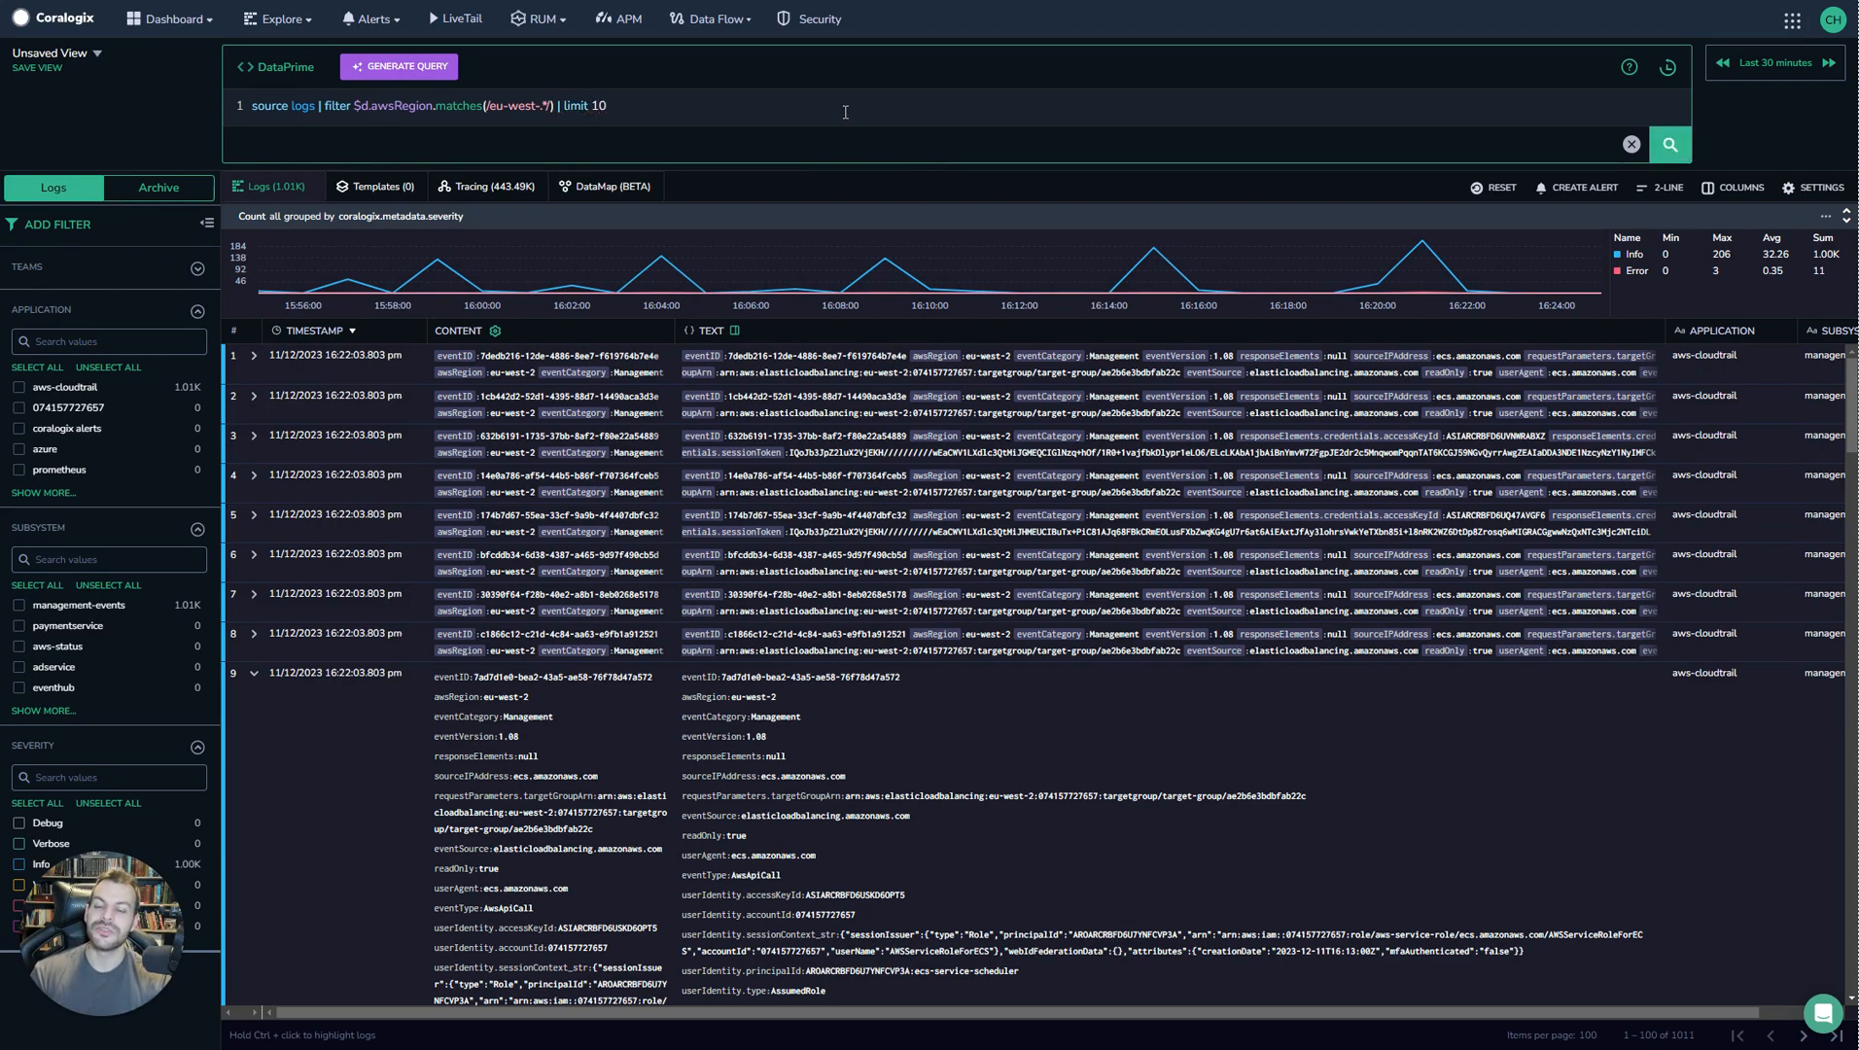
{"action": "key", "text": "Return"}
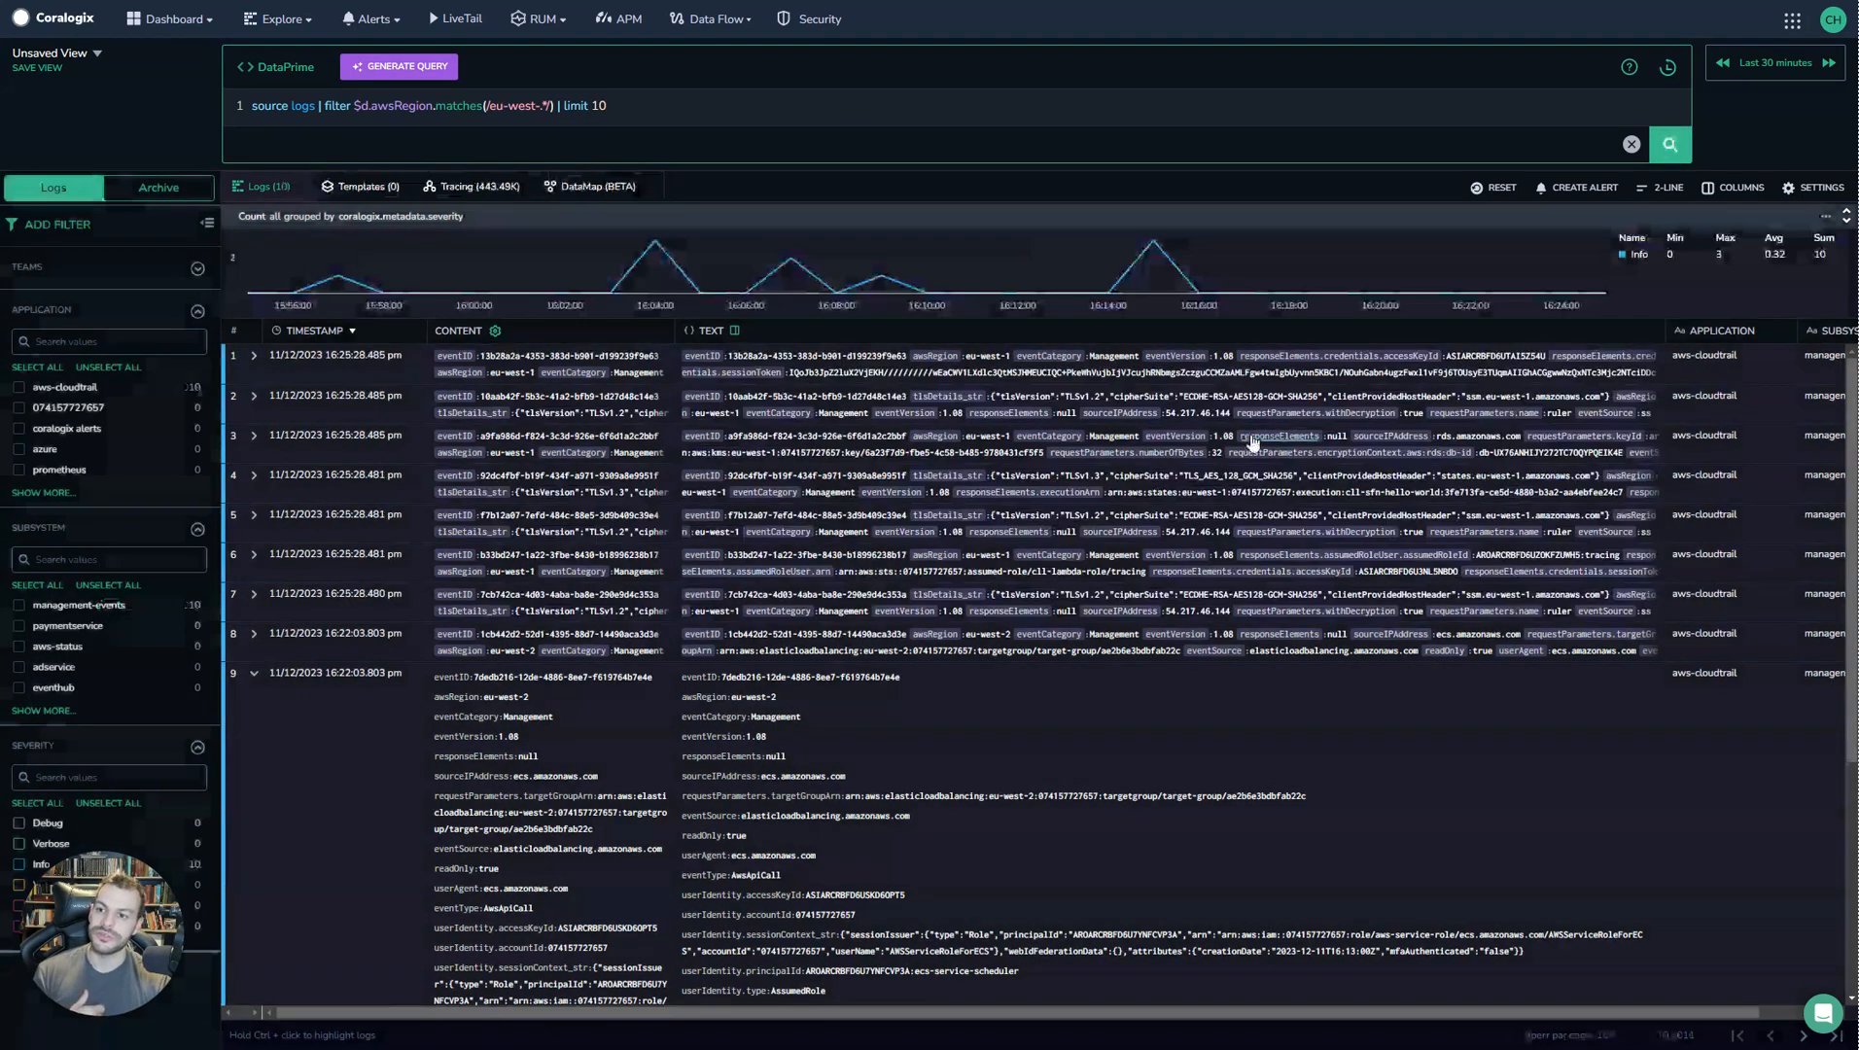
Collapse the expanded log entry in the results list.
{"action": "scroll", "coordinate": [858, 606], "scroll_direction": "down", "scroll_amount": 5}
{"action": "scroll", "coordinate": [832, 610], "scroll_direction": "up", "scroll_amount": 5}
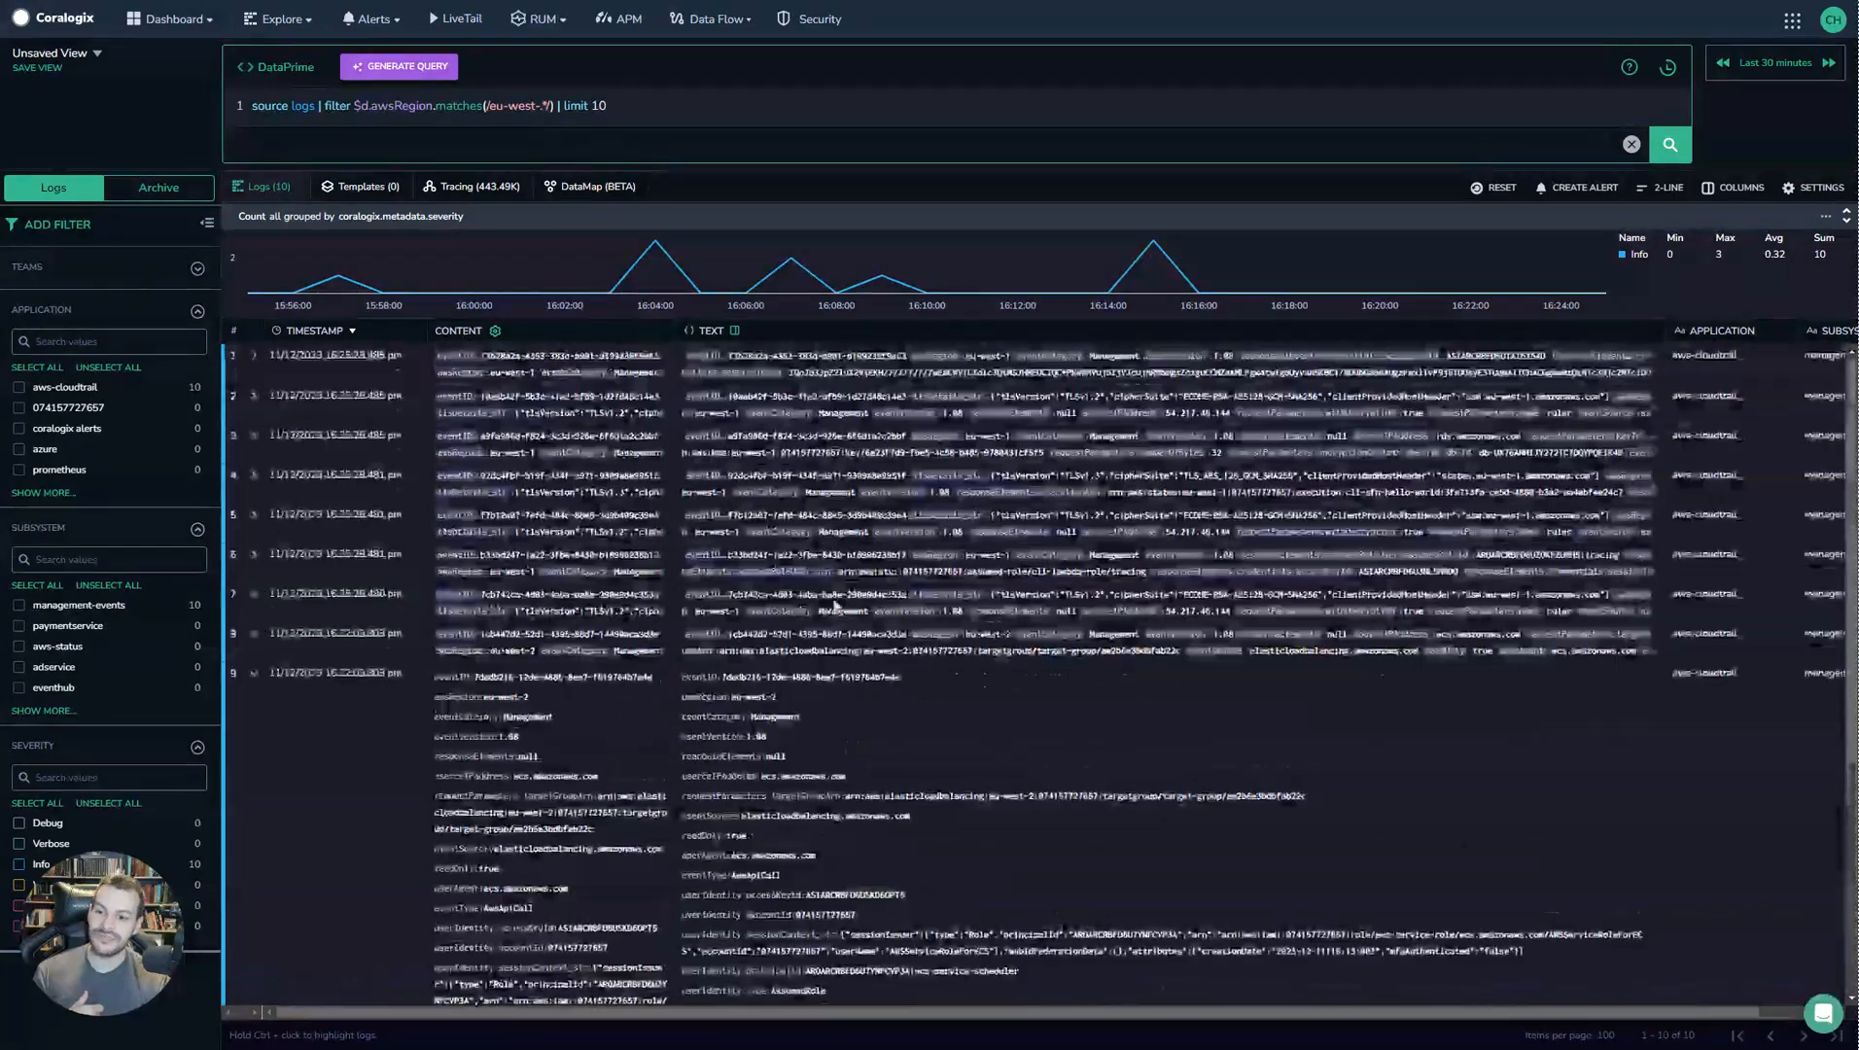
{"action": "left_click", "coordinate": [257, 674]}
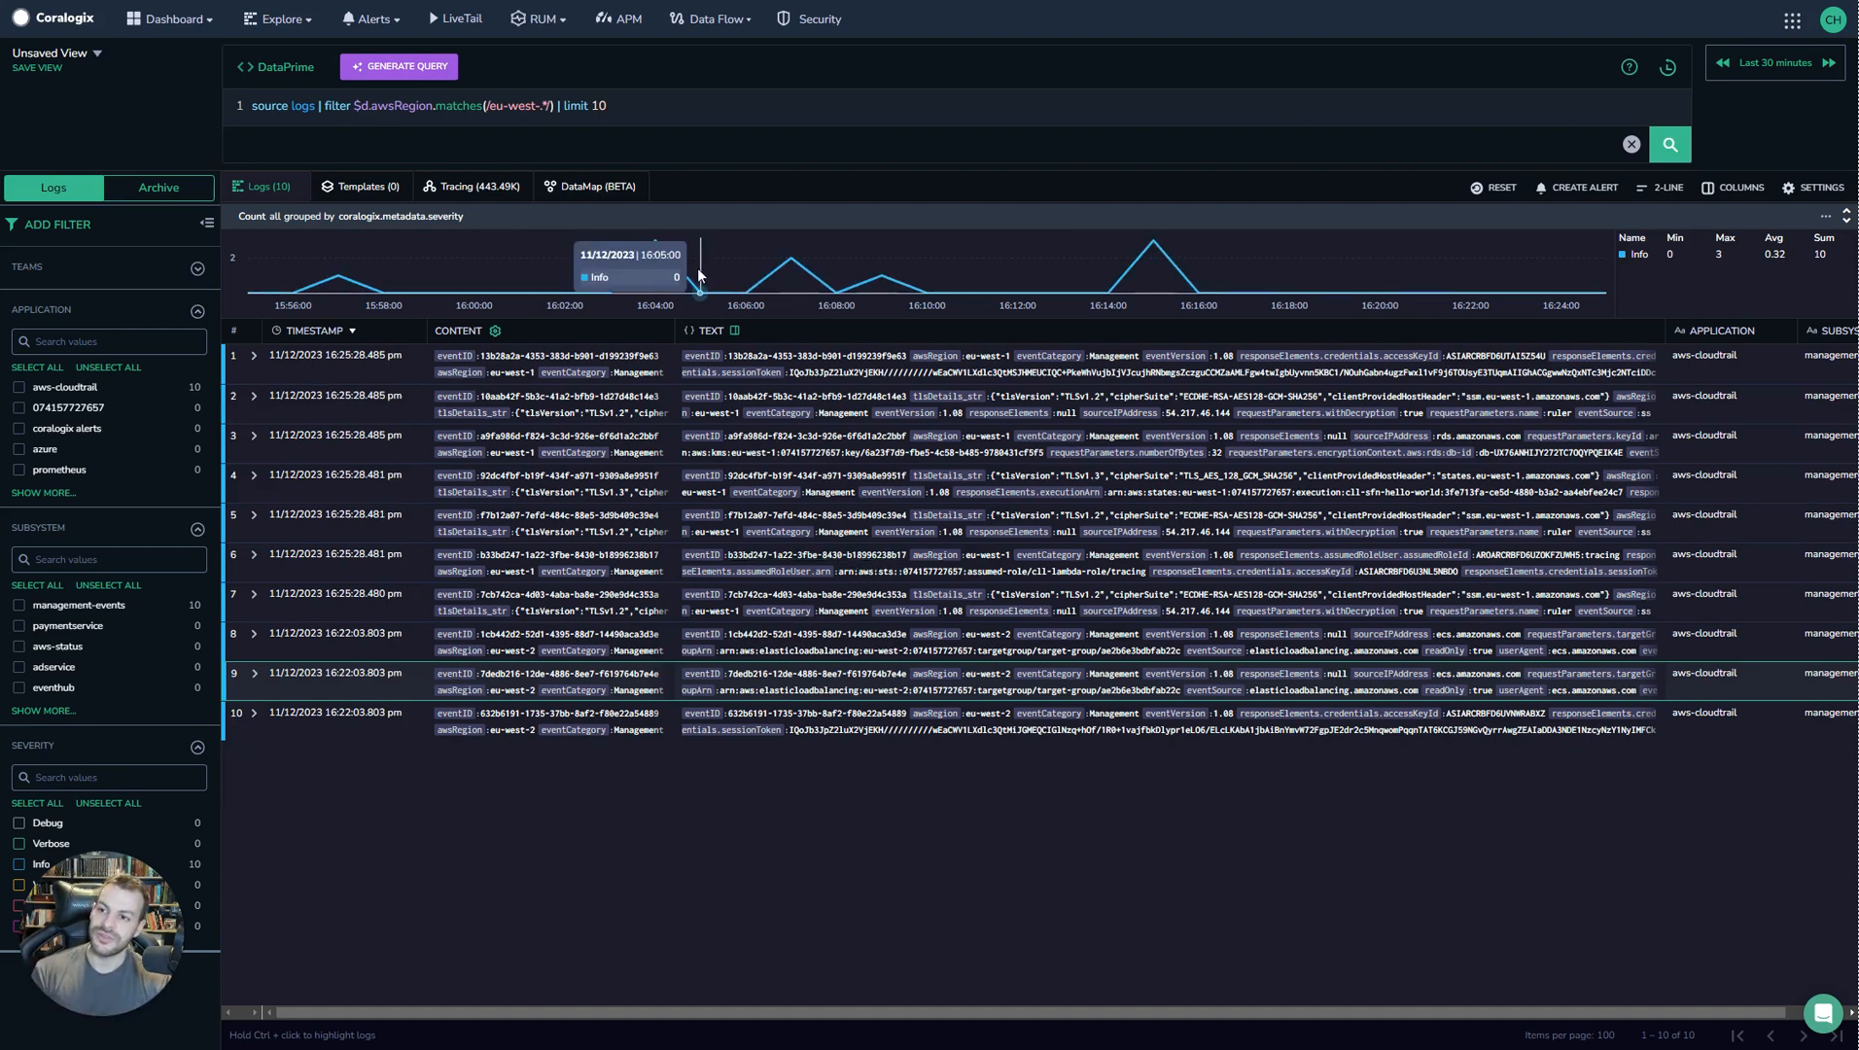
Raise the query limit to 100 and rerun it.
{"action": "left_click", "coordinate": [638, 114]}
{"action": "type", "text": "0"}
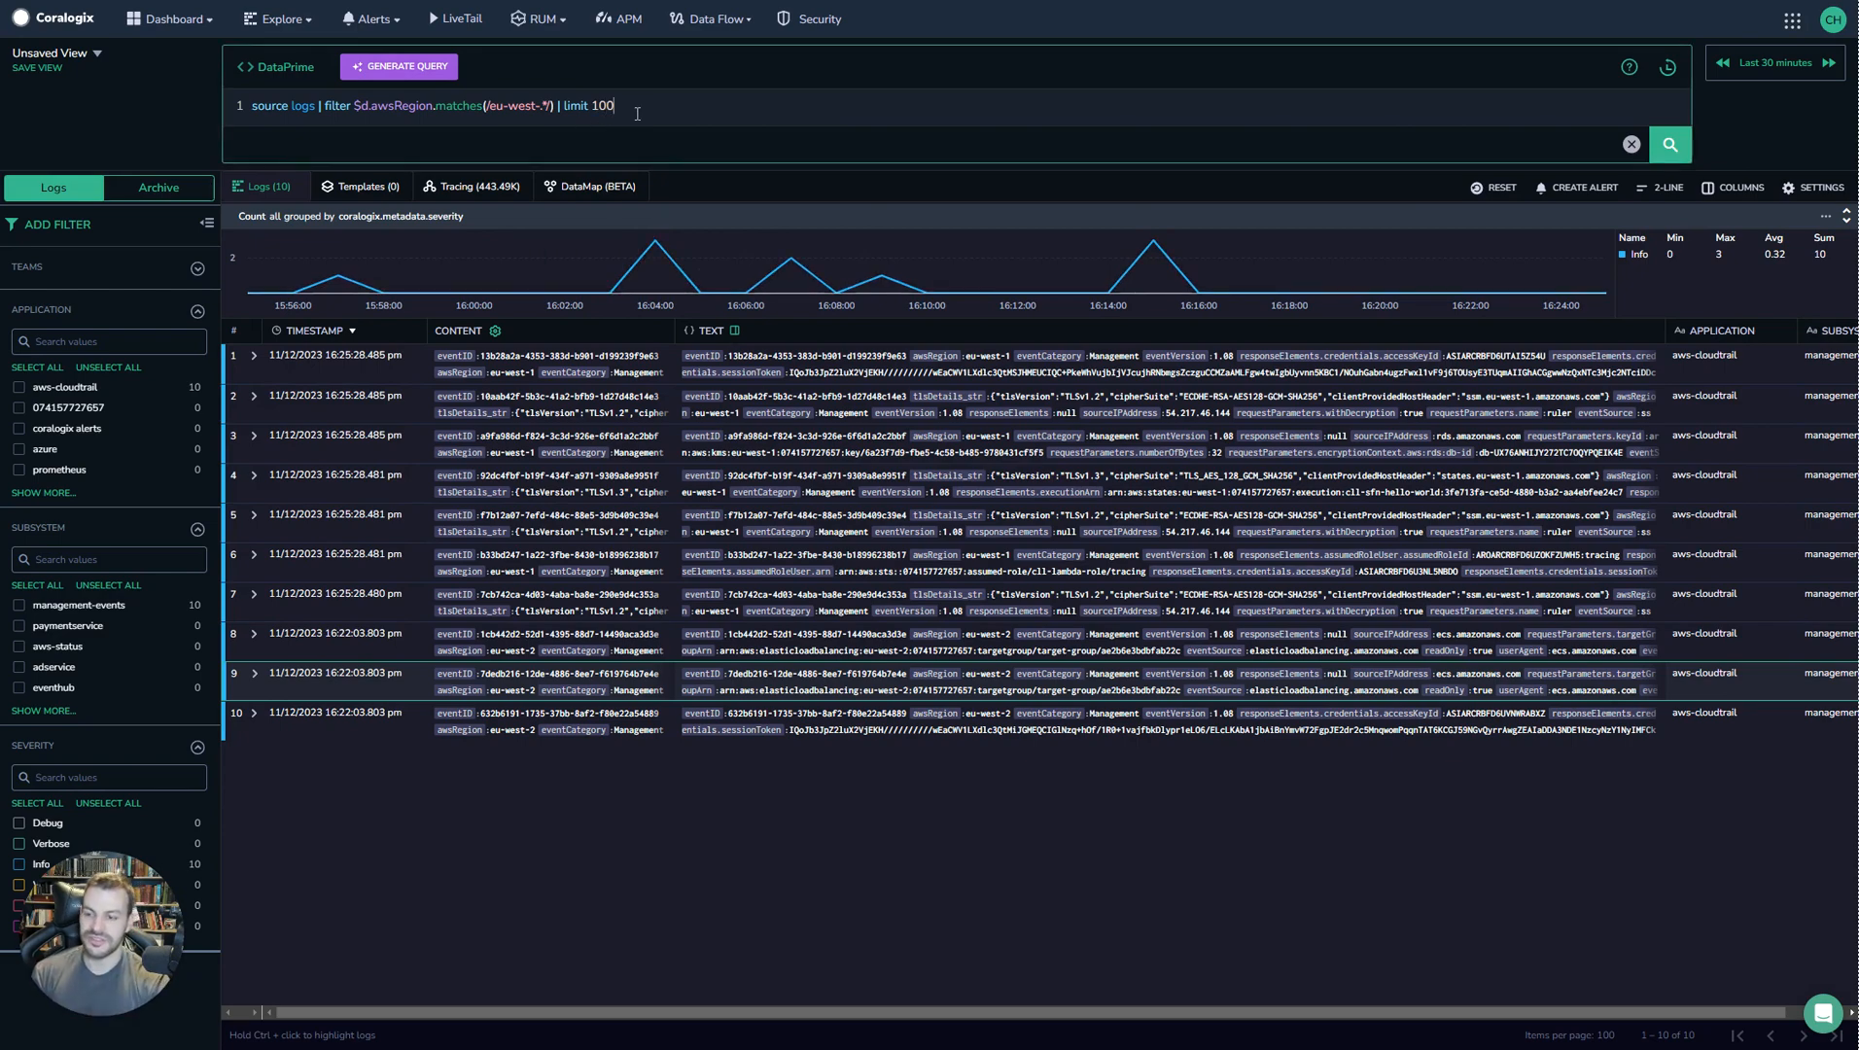
{"action": "left_click", "coordinate": [1670, 146]}
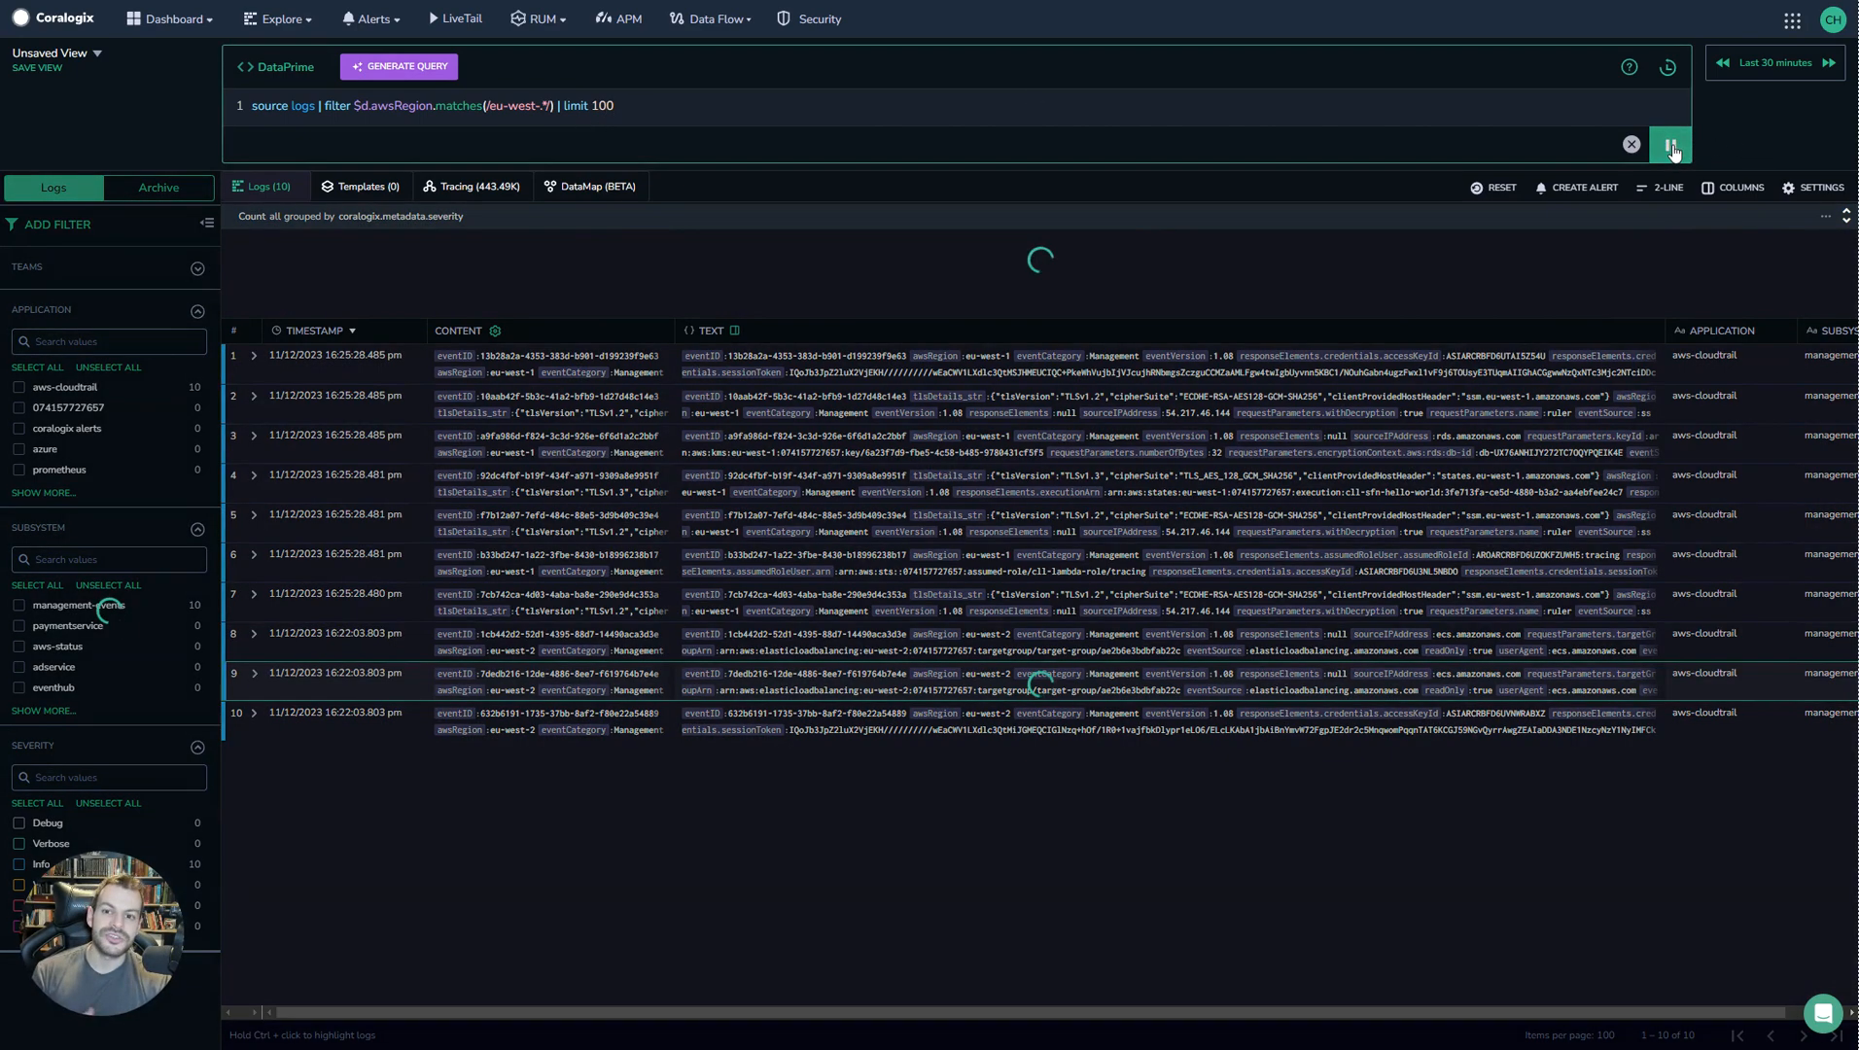
Browse the returned log results.
{"action": "scroll", "coordinate": [957, 521], "scroll_direction": "down", "scroll_amount": 8}
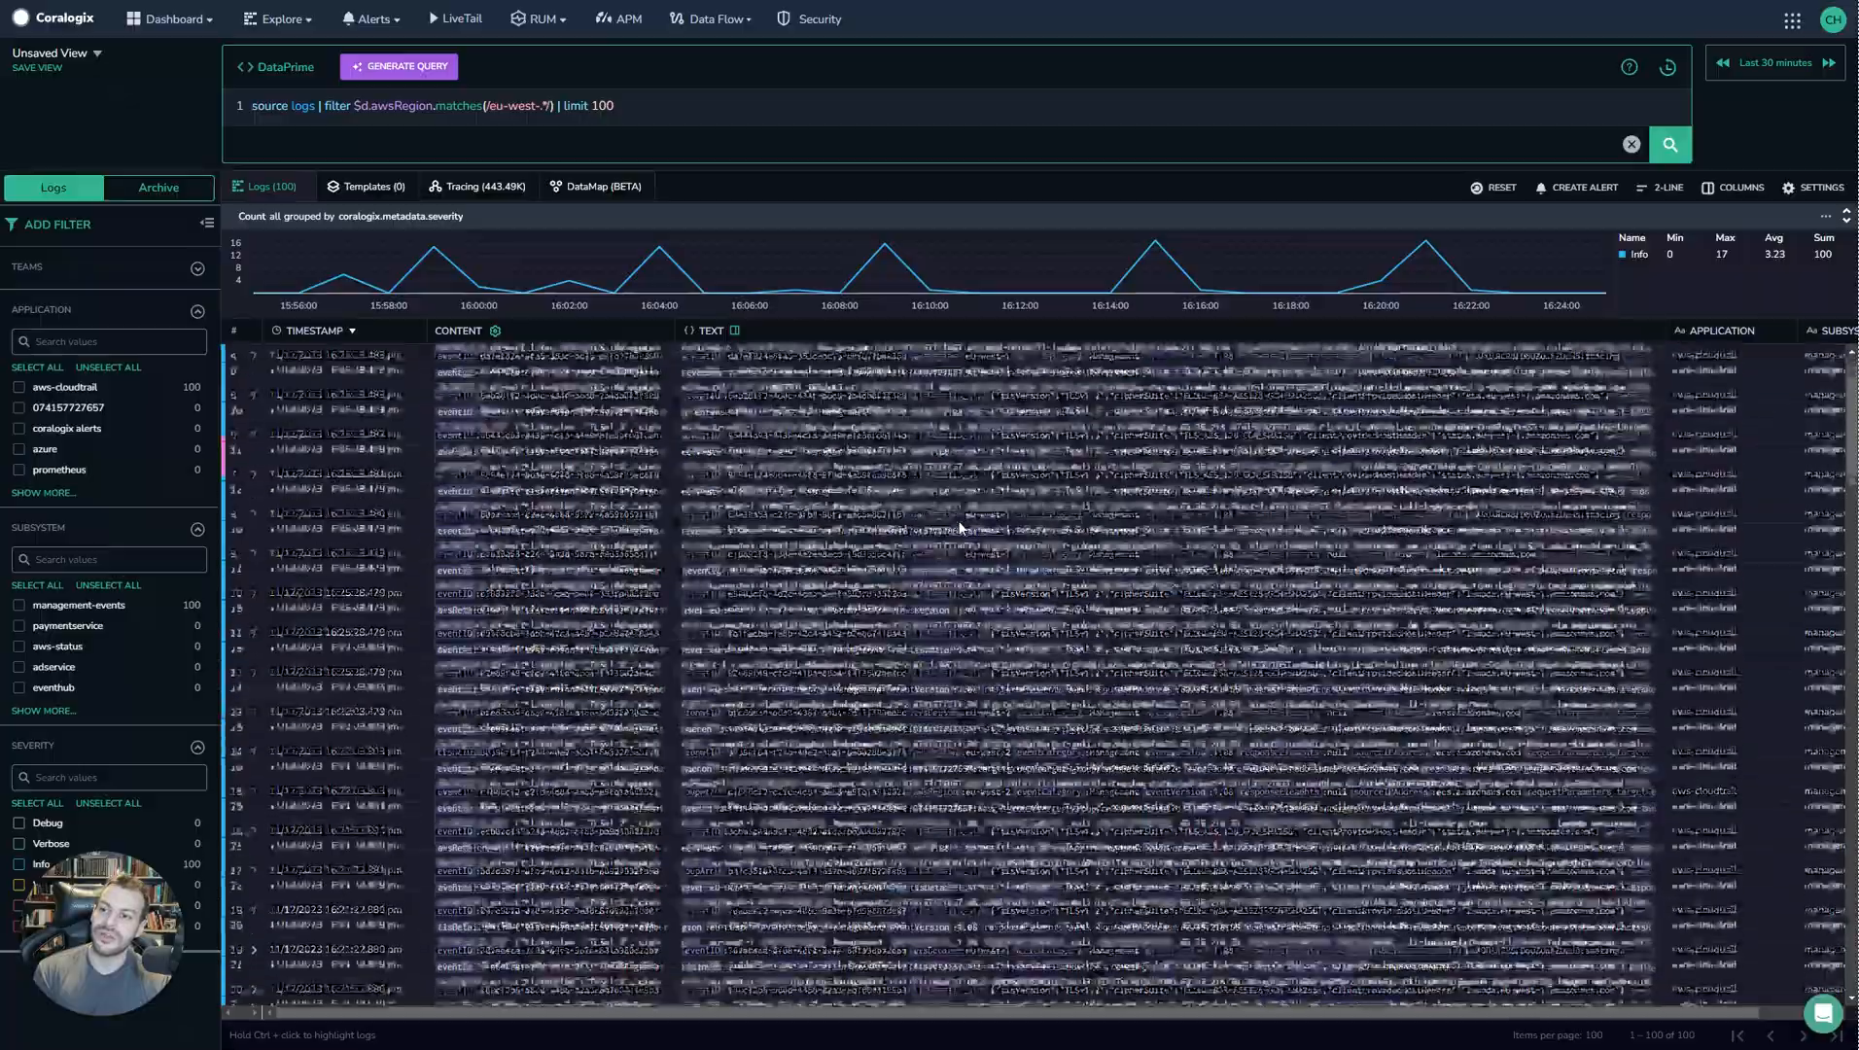
{"action": "scroll", "coordinate": [973, 542], "scroll_direction": "up", "scroll_amount": 8}
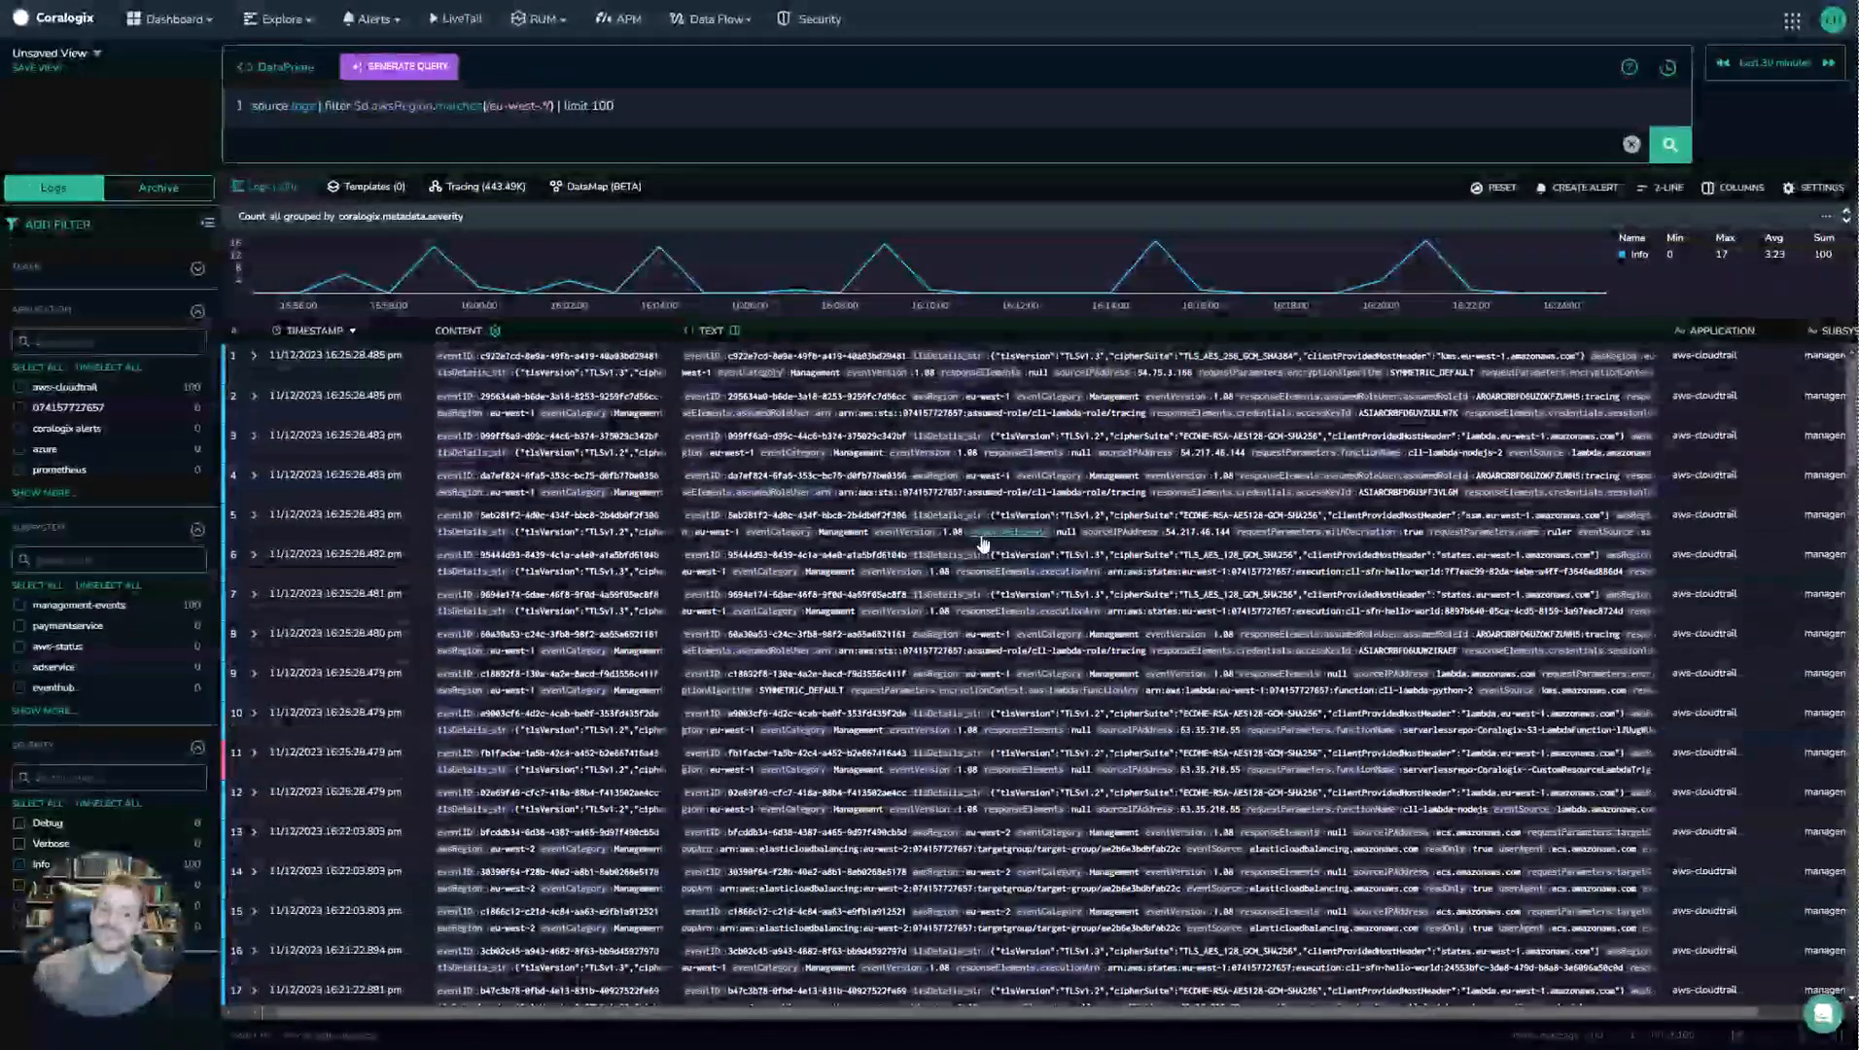